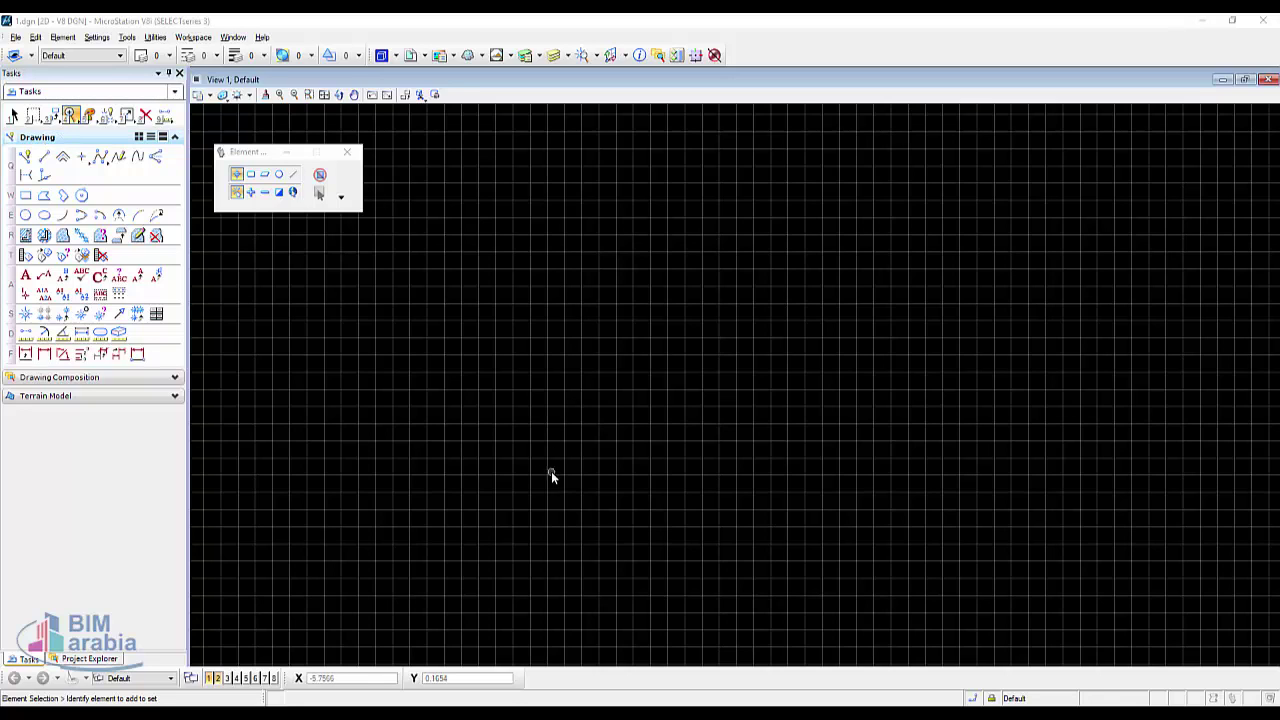
Step: Start a SmartLine with line segments and sharp vertices, and place two connected segments in the empty drawing area
click(25, 158)
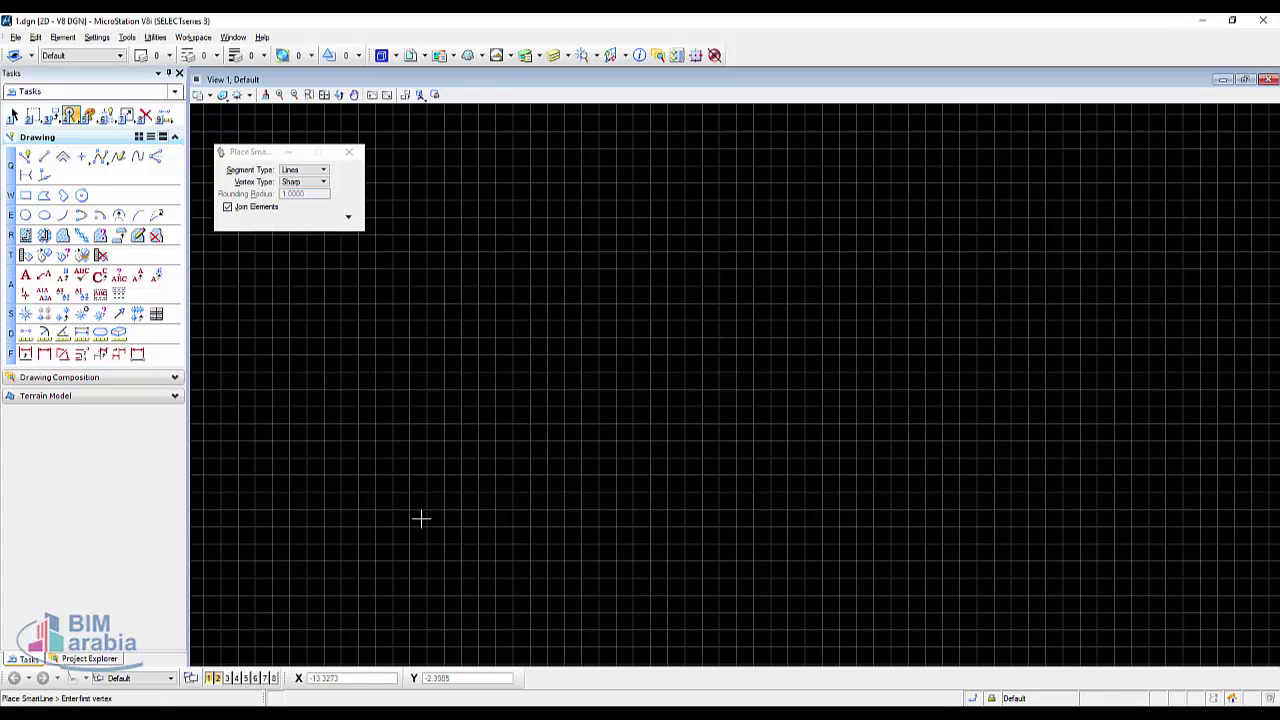
click(318, 171)
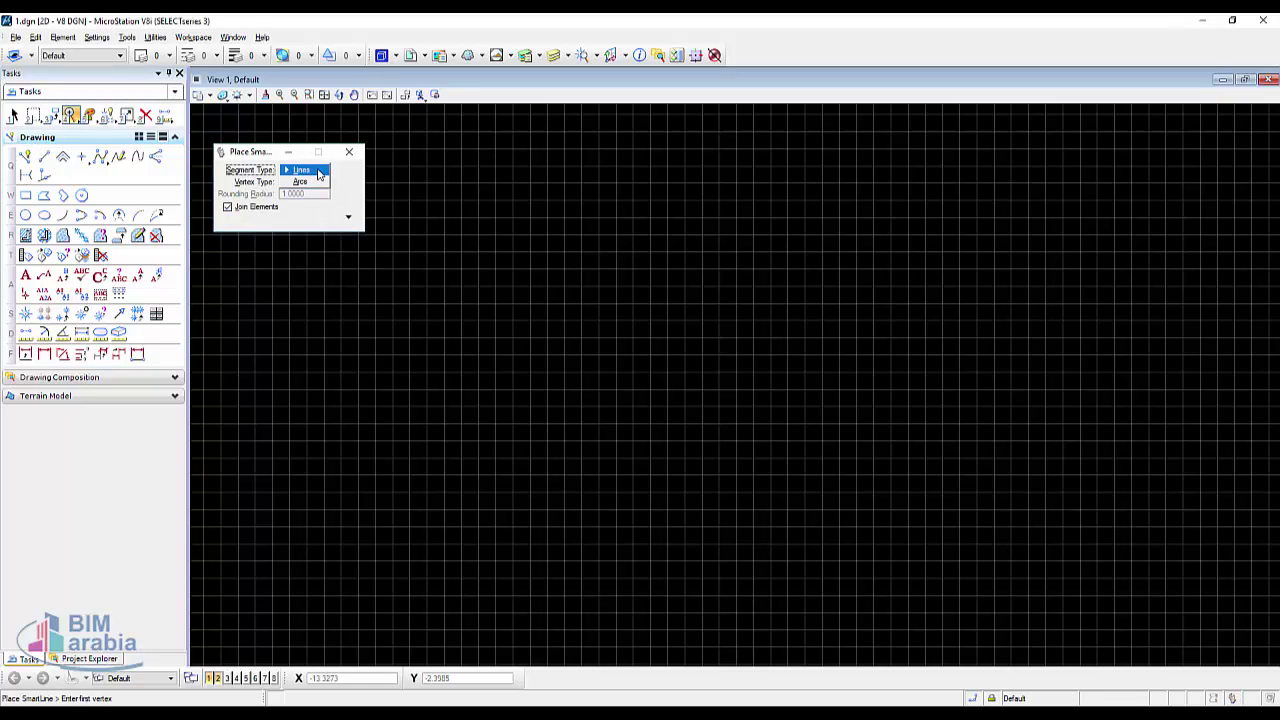
click(319, 172)
click(322, 182)
click(340, 193)
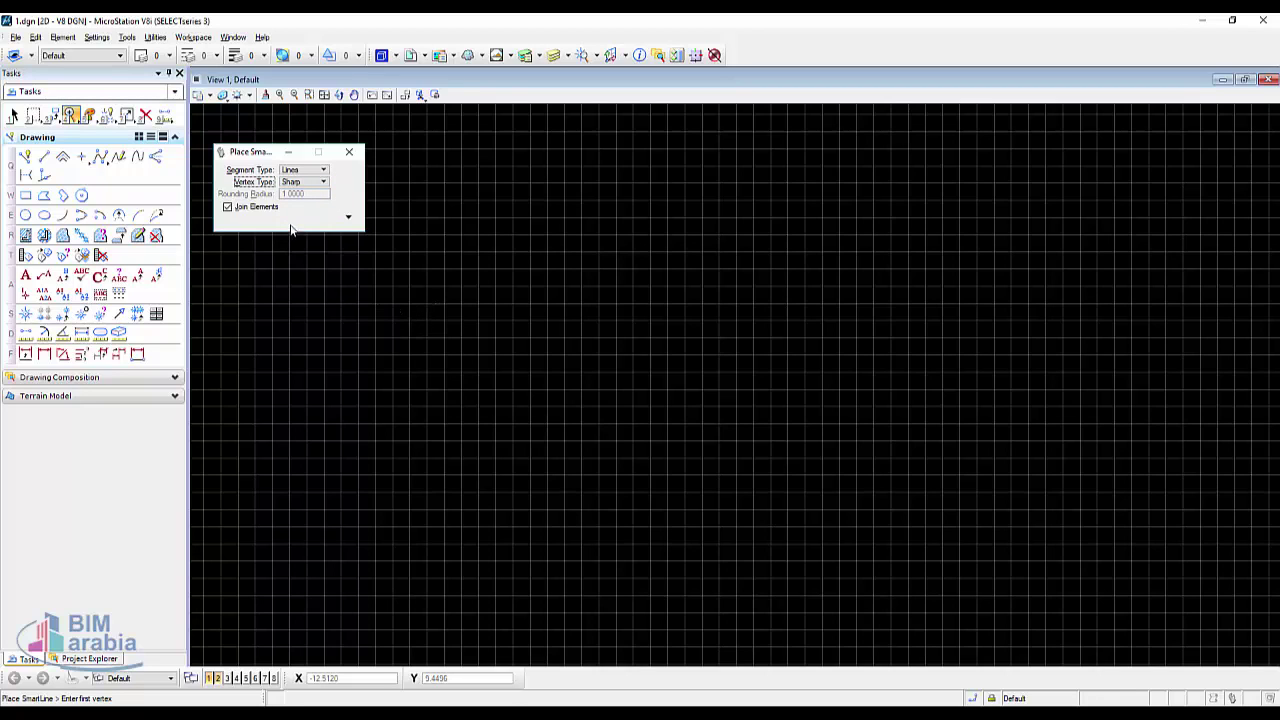
click(465, 505)
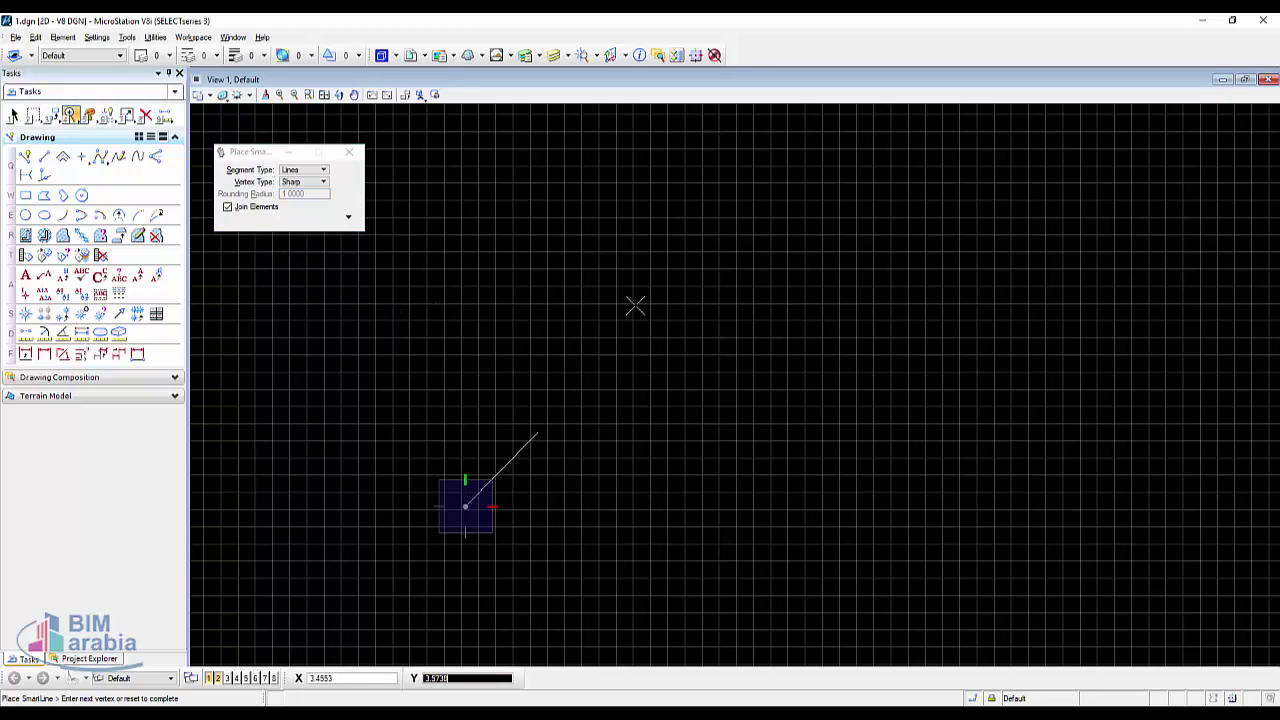
click(541, 391)
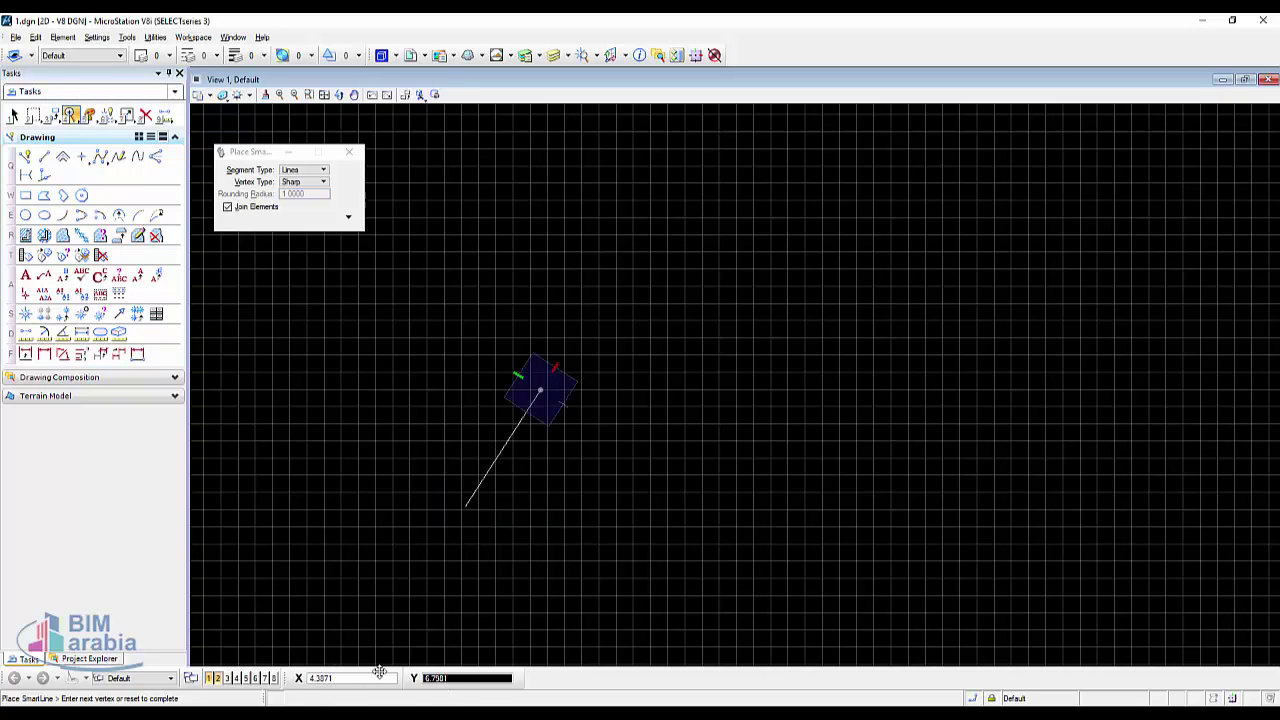
click(750, 442)
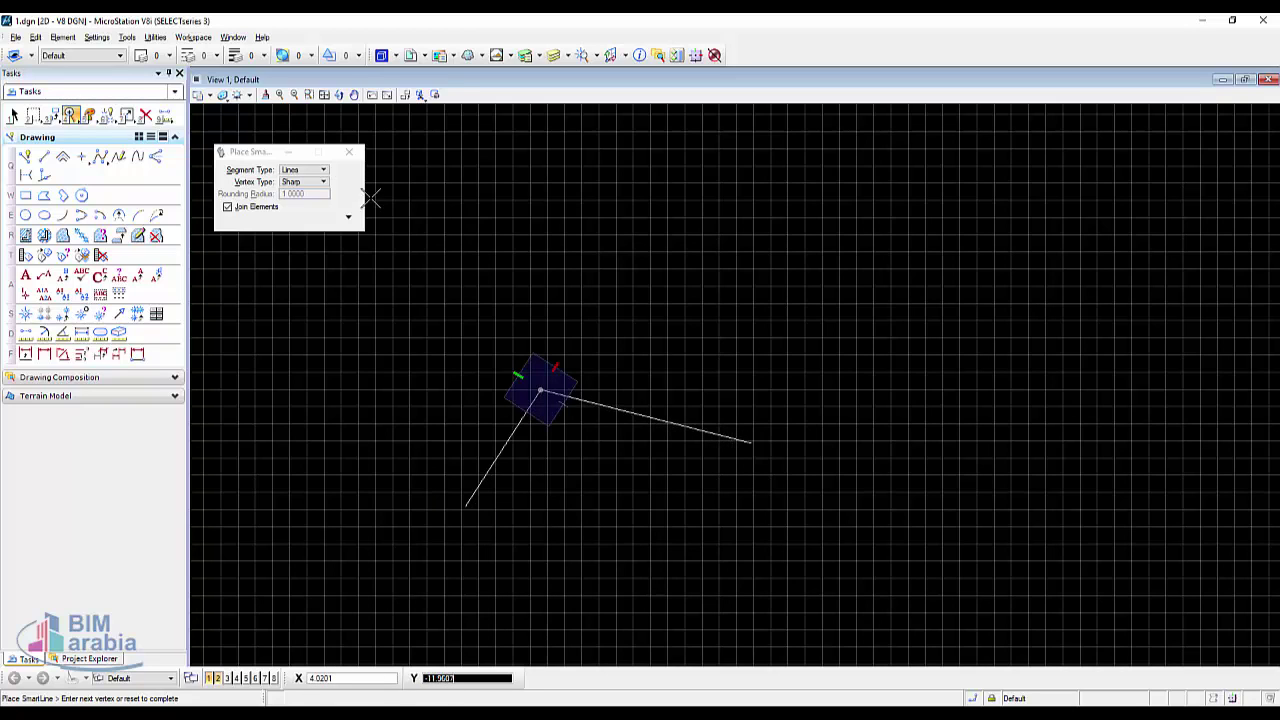
Step: Continue the SmartLine with an arc segment of about 13.37 radius, sweeping counterclockwise around the lower side to above its centre
click(320, 170)
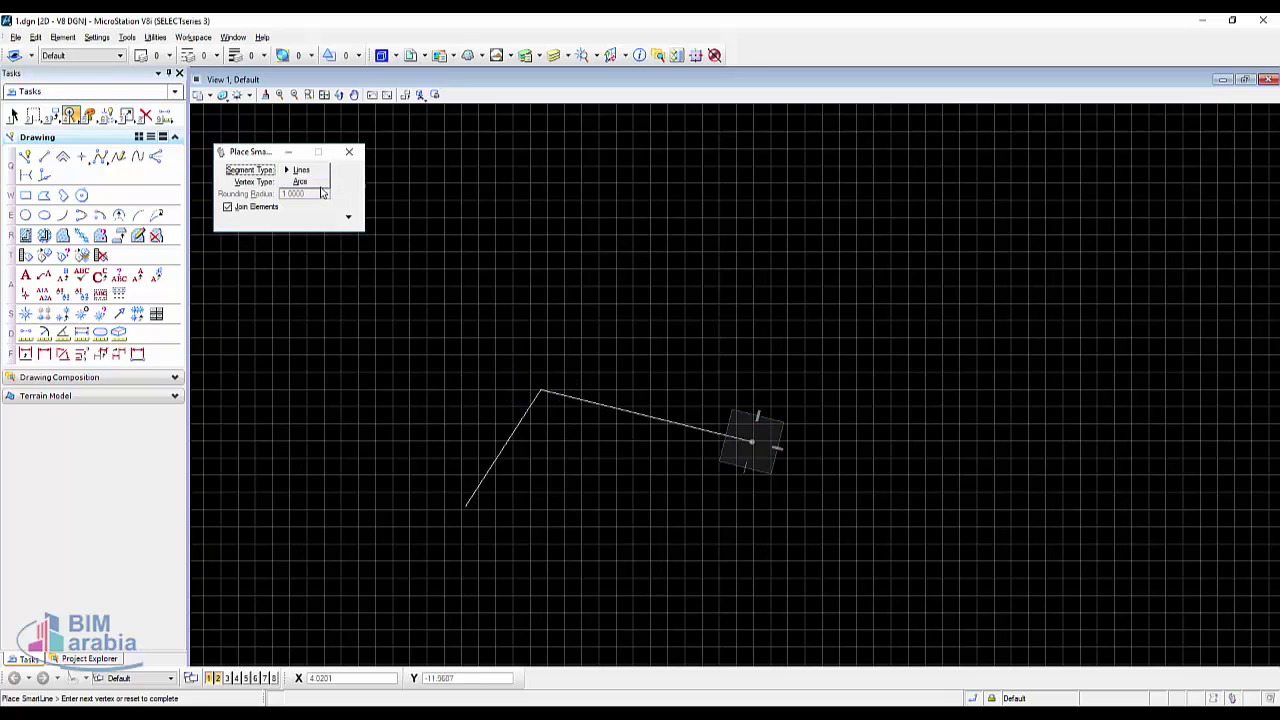
click(302, 181)
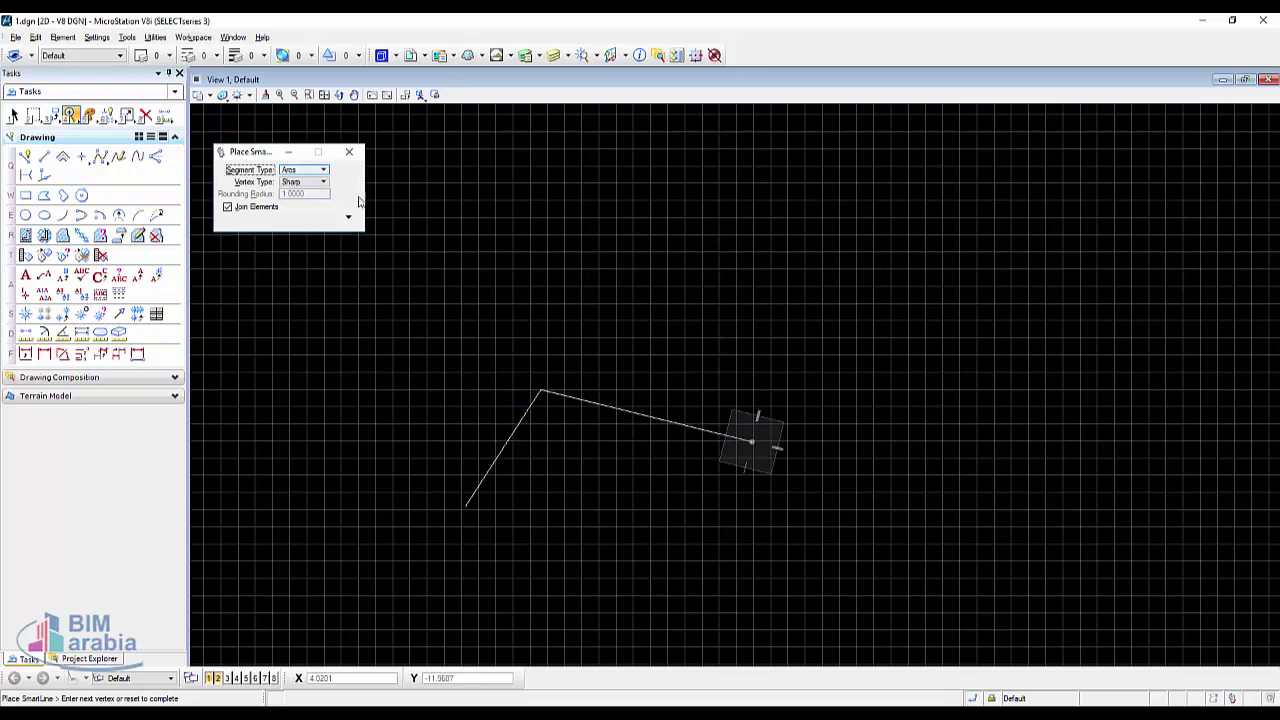
click(977, 385)
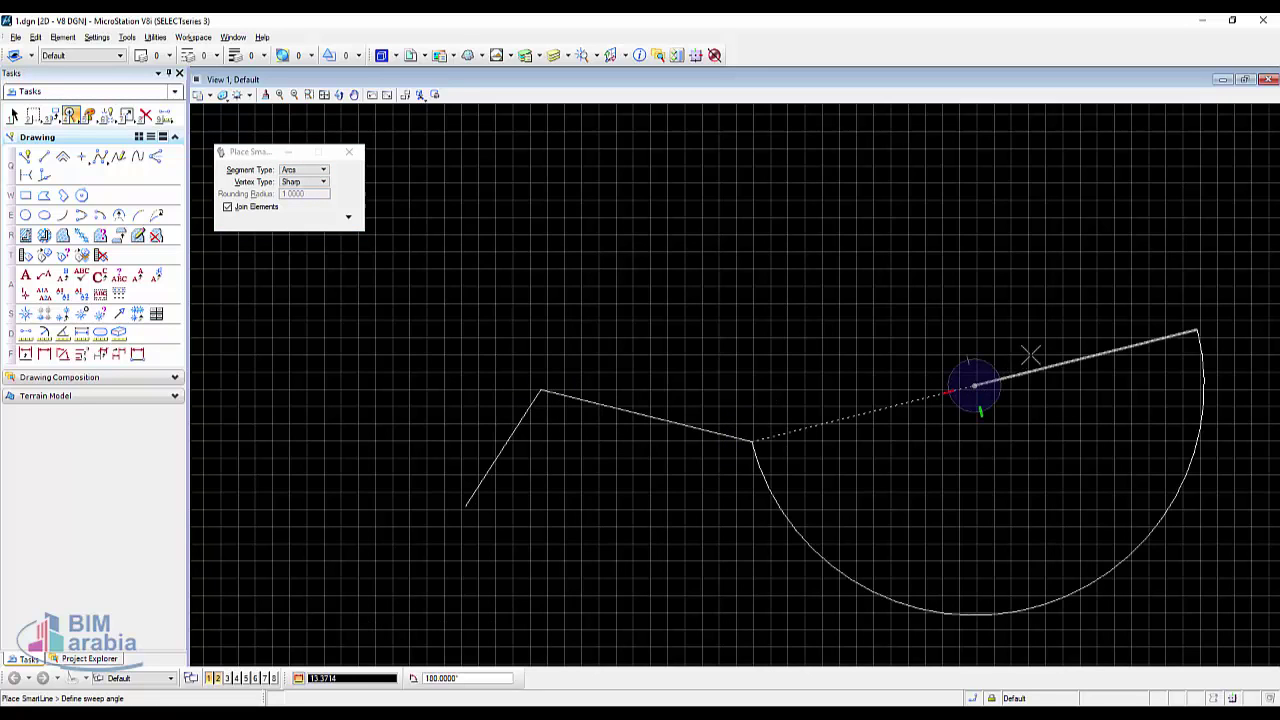
click(1013, 253)
Step: Switch the SmartLine back to line segments and add two segments about 14.12 and 17.32 long from the arc's end
click(302, 172)
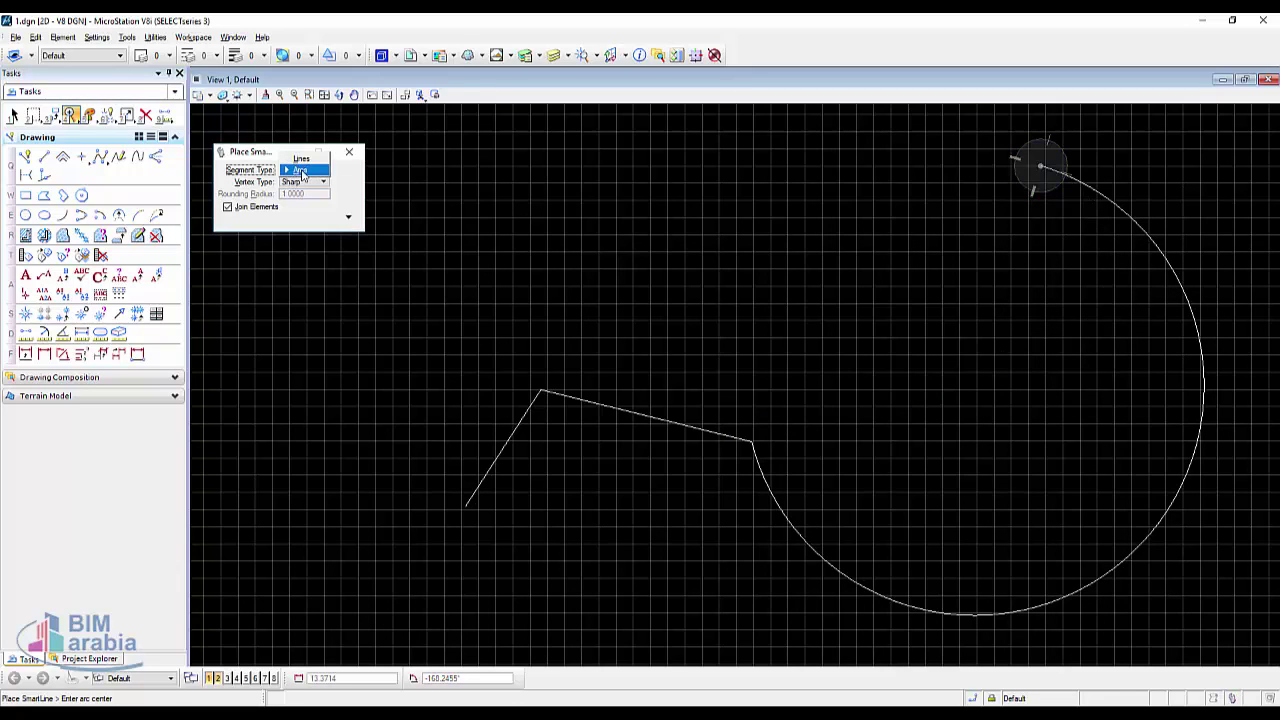
click(301, 158)
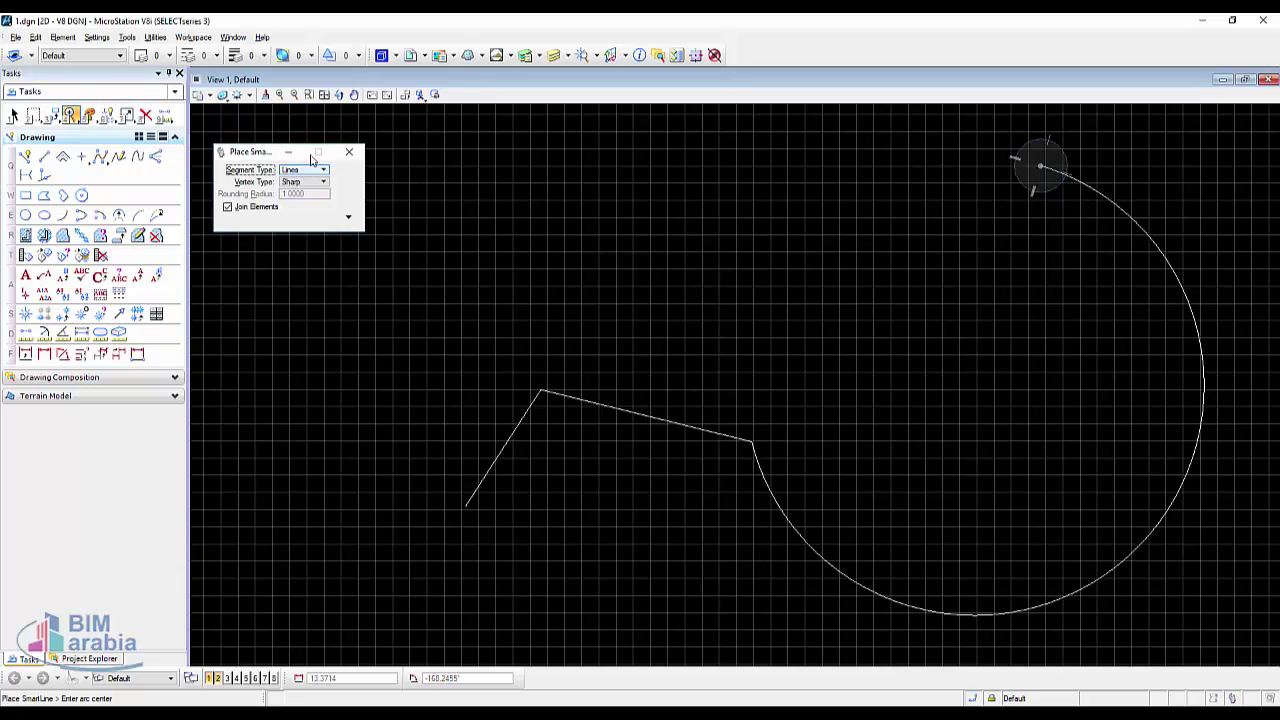
click(798, 172)
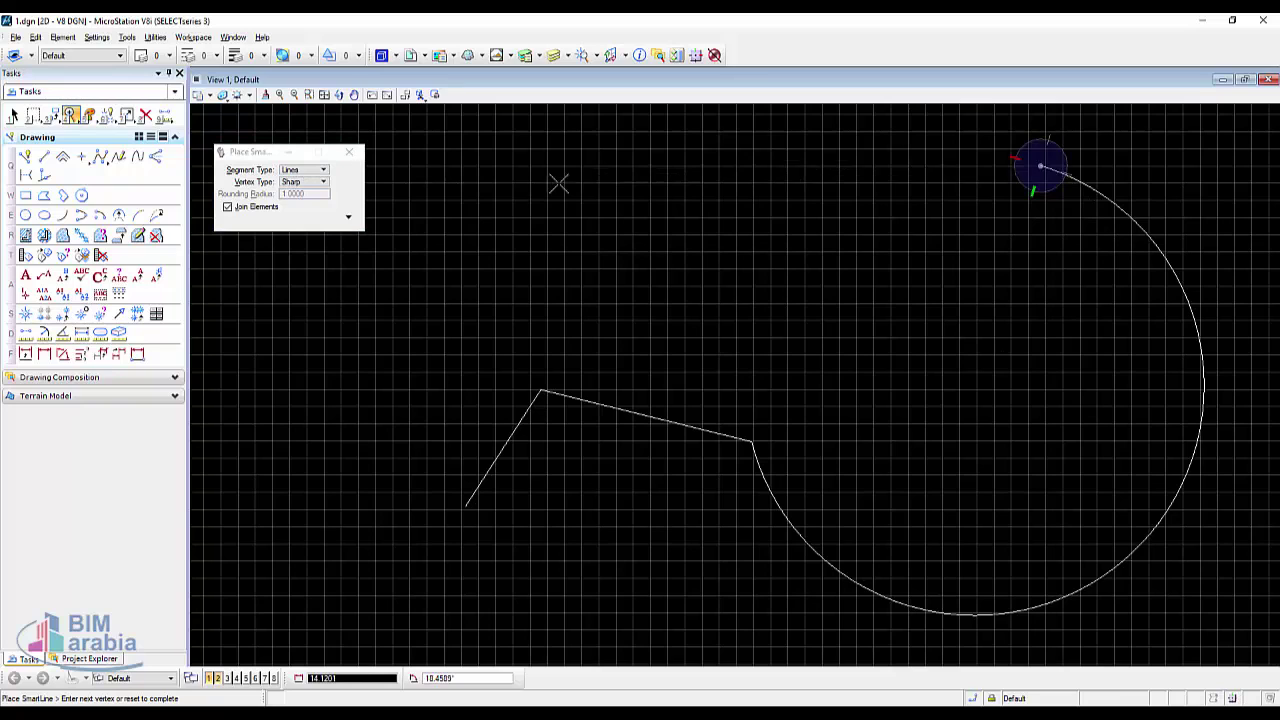
click(514, 265)
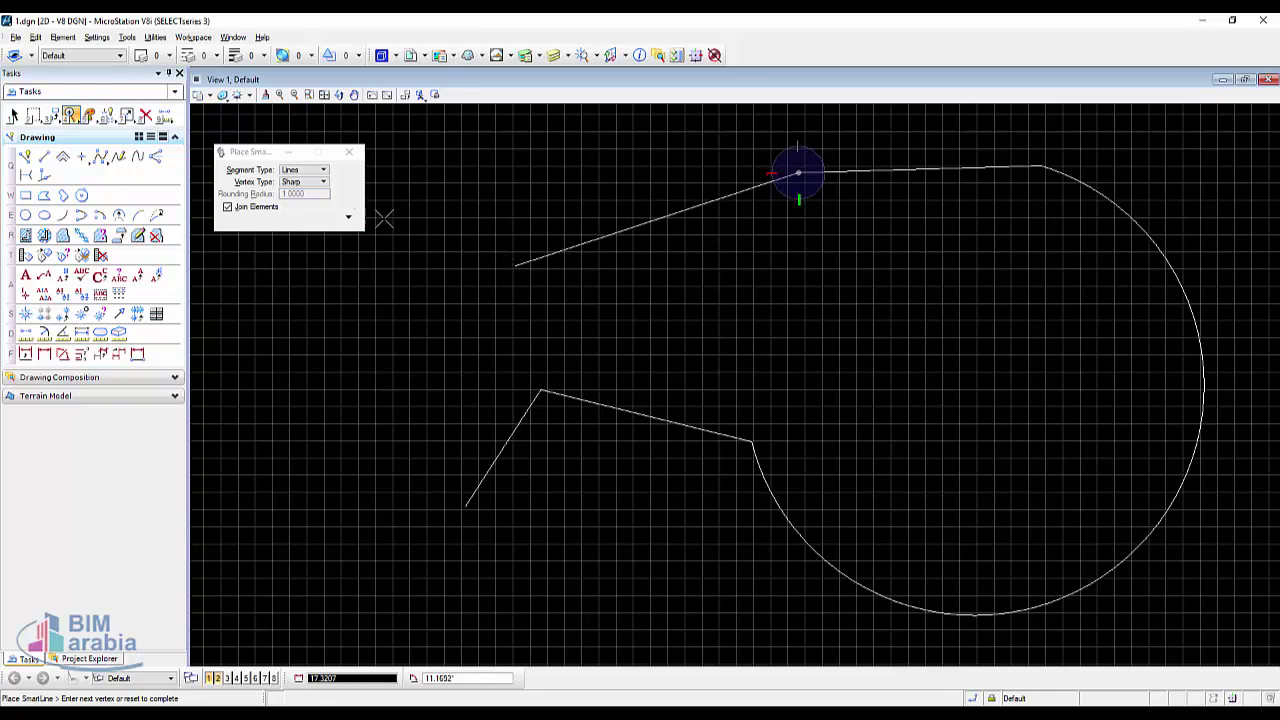
Step: Set the SmartLine's vertex type to Rounded with radius 1.0000, add segments with two rounded corners, and complete the element
click(314, 181)
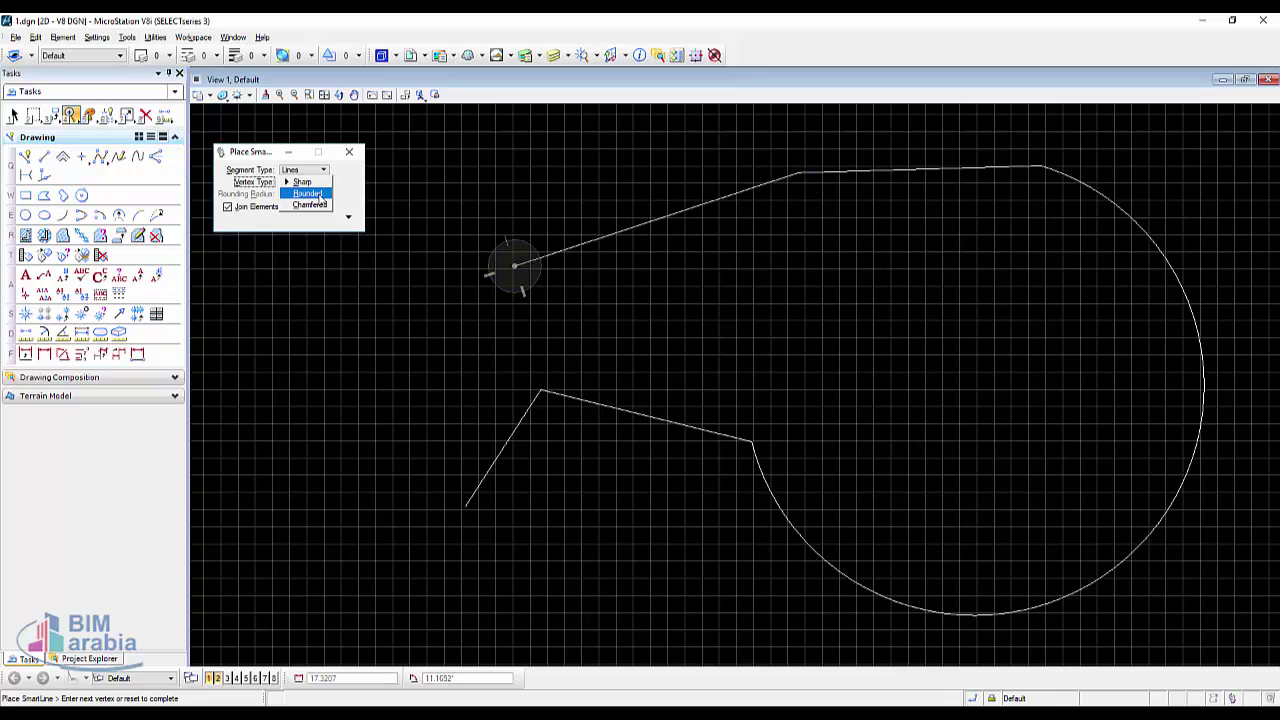
click(316, 194)
click(412, 166)
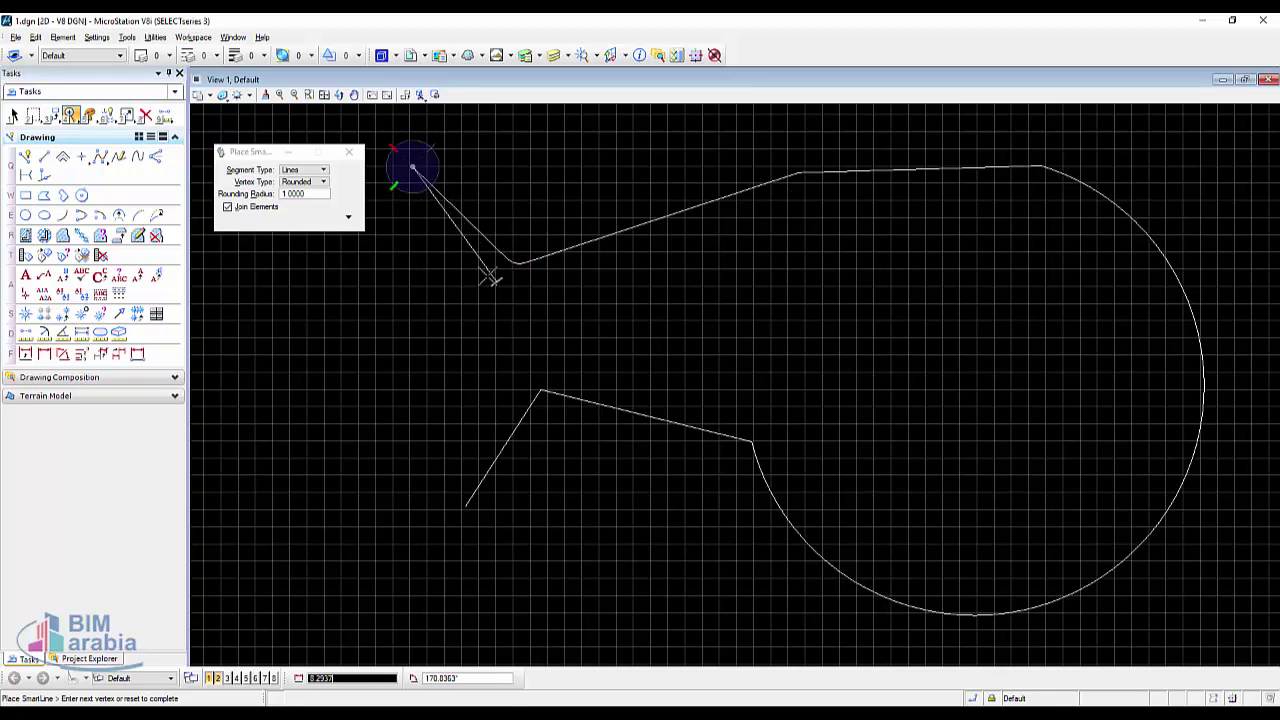
middle_drag(525, 225, 551, 414)
click(445, 390)
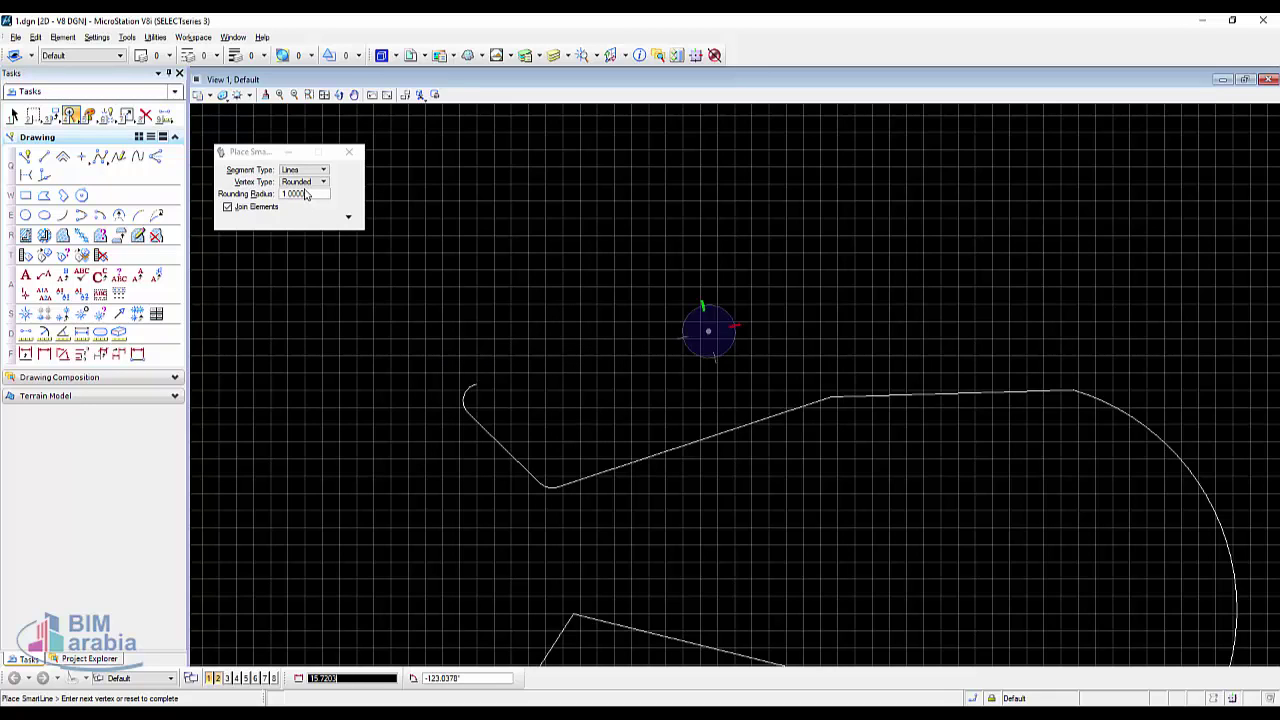
right_click(580, 262)
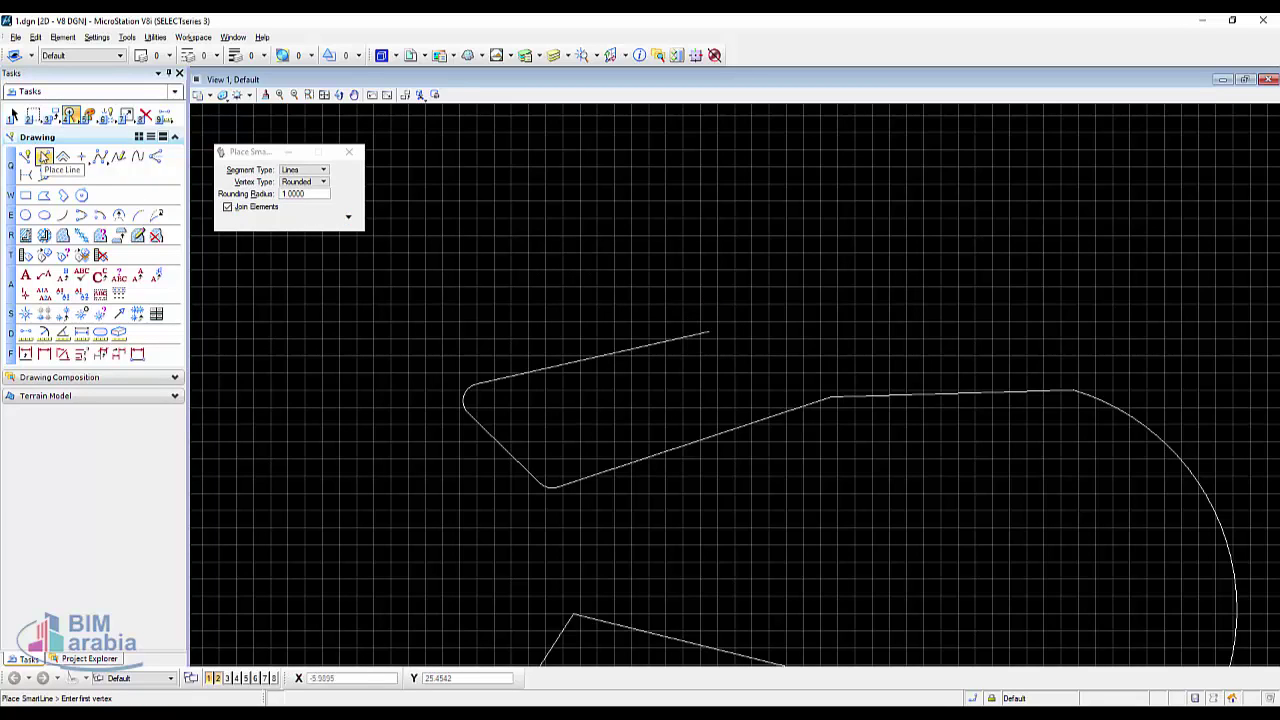
Step: Place two horizontal lines above the SmartLine with the length fixed at 20 and the angle at 0
click(44, 158)
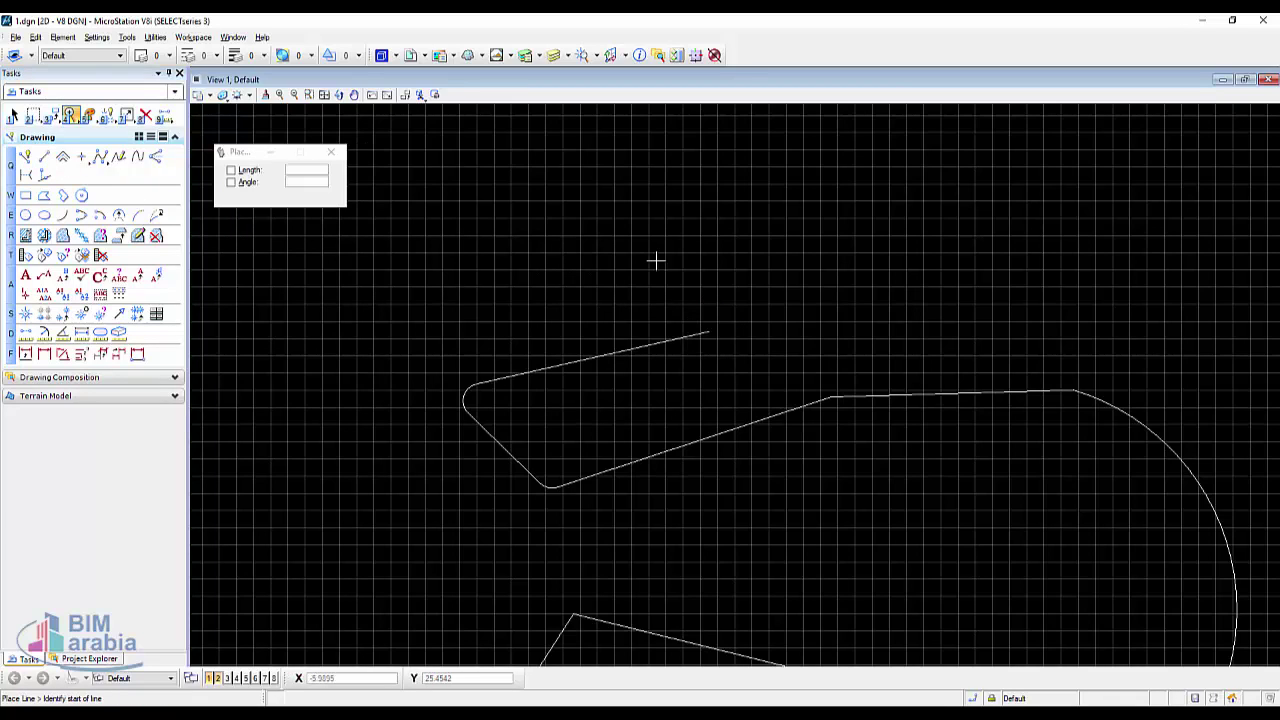
click(243, 172)
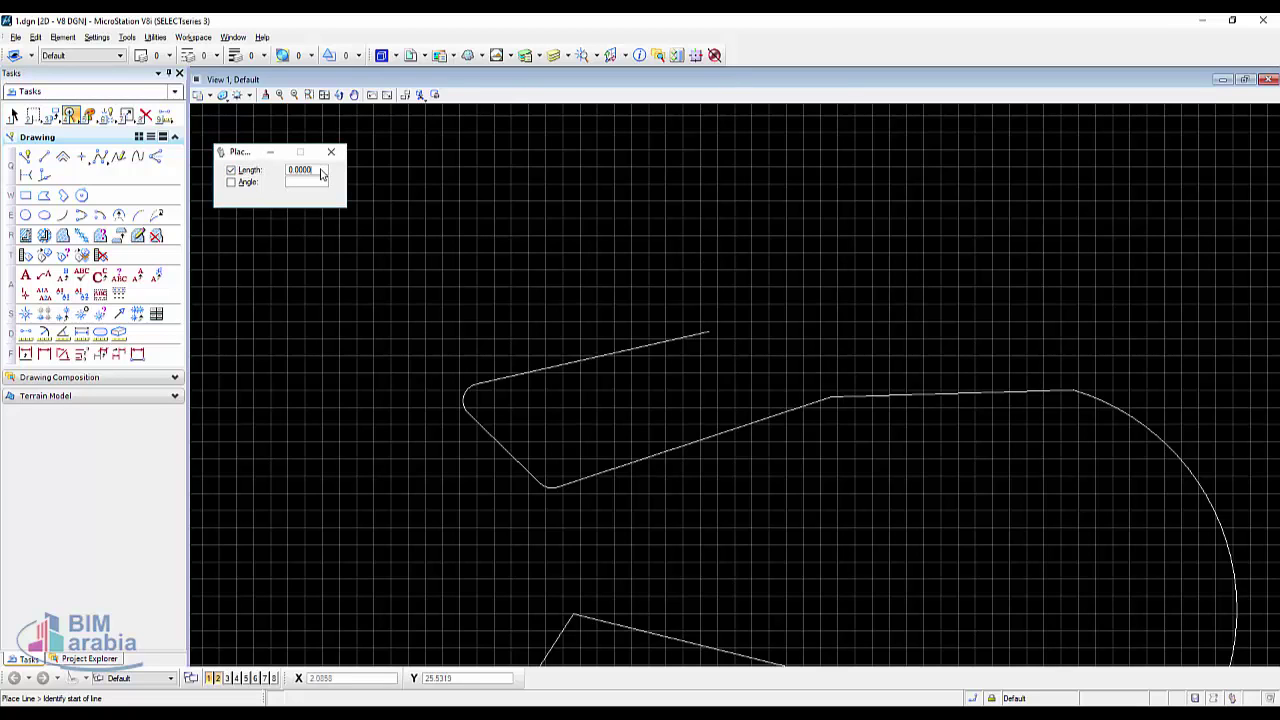
drag(314, 174, 273, 175)
text(20)
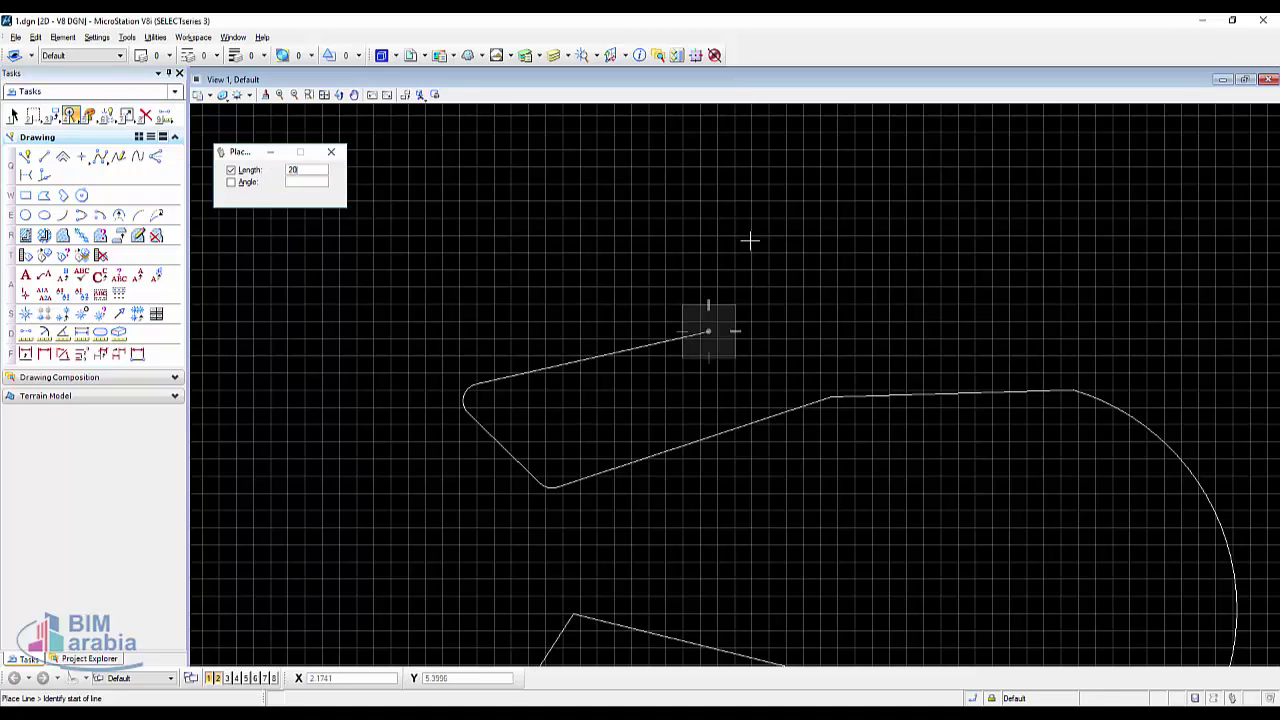
click(242, 184)
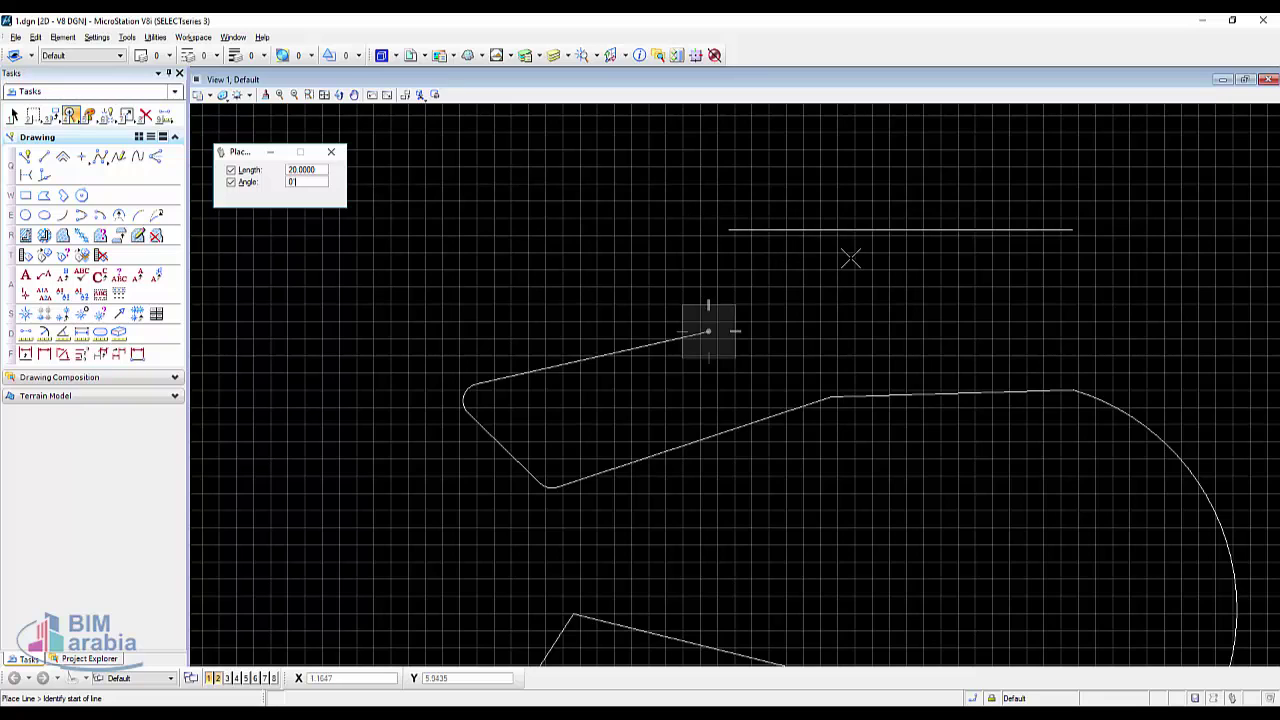
click(660, 243)
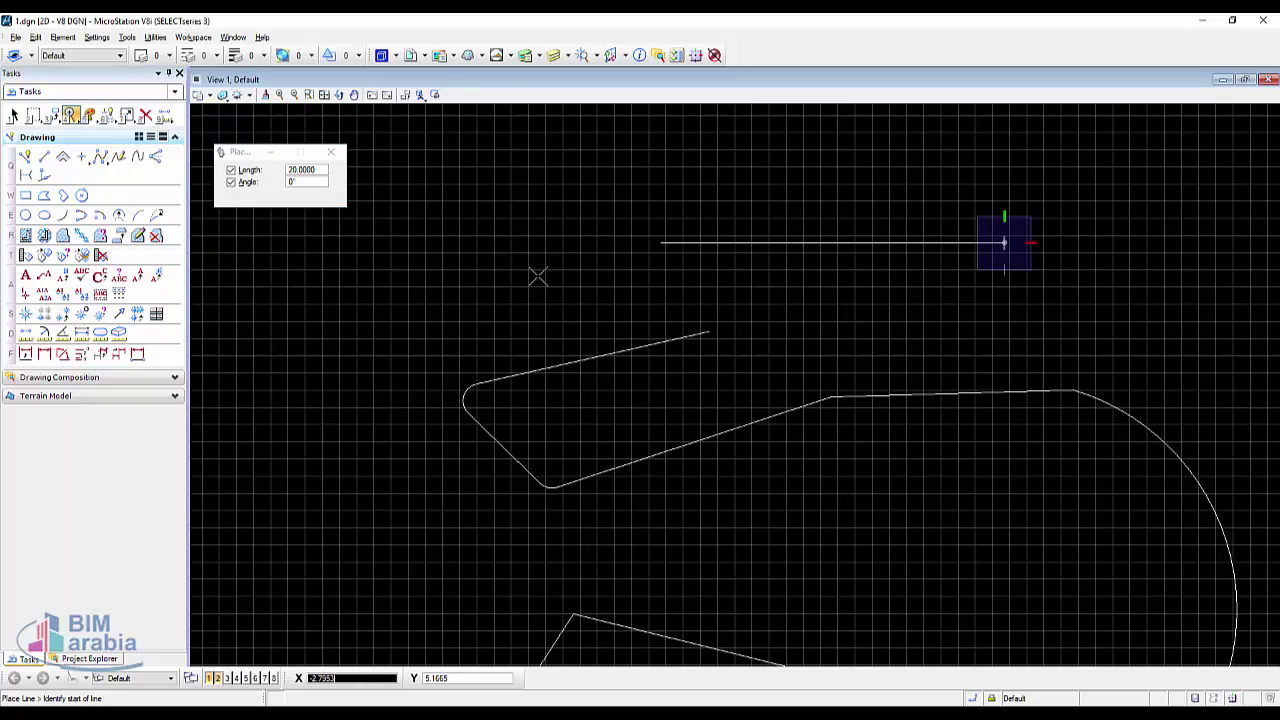
click(548, 277)
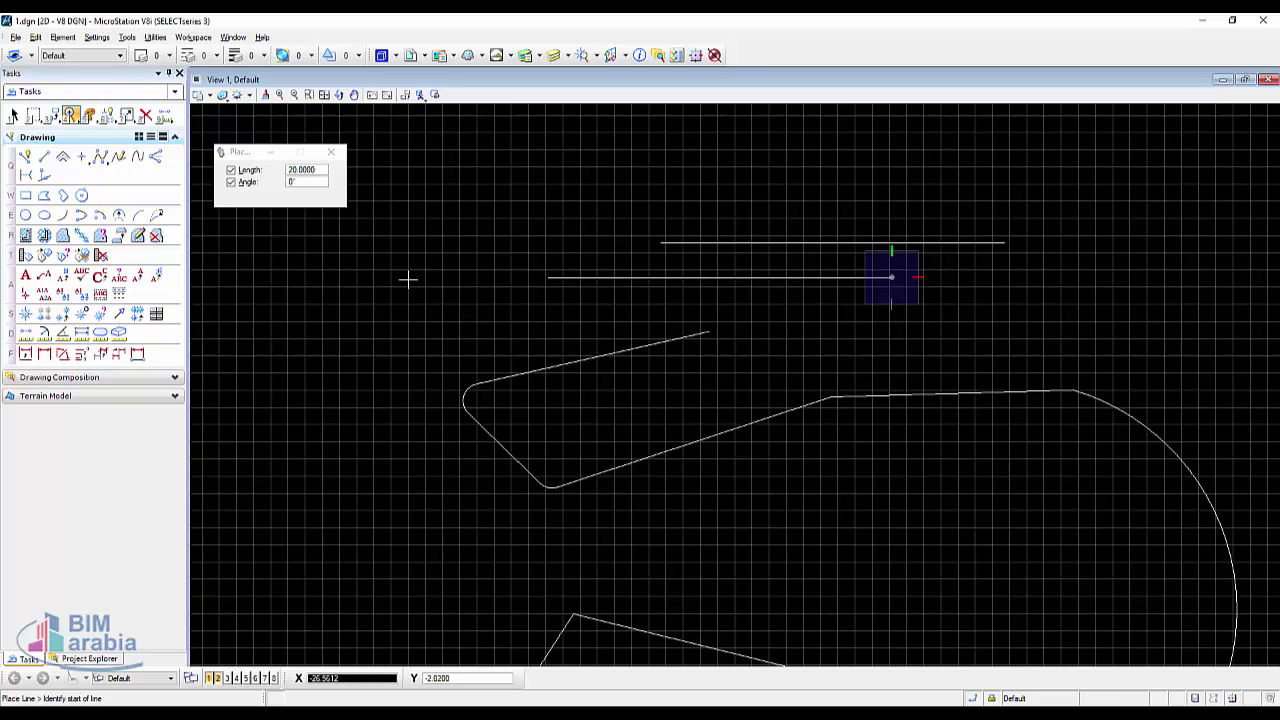
Step: Place an orthogonal block about 13.36 by 12.51 beside the SmartLine's rounded corners, using Solid area and no fill
click(27, 197)
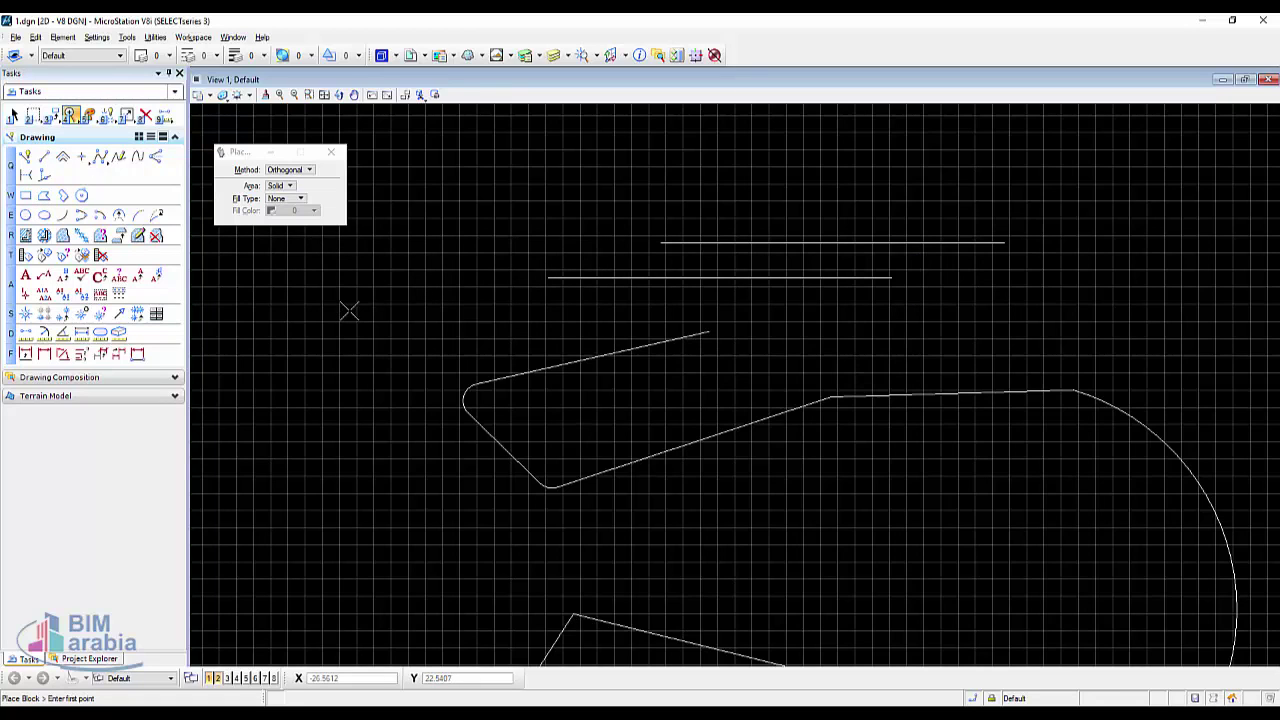
click(300, 172)
click(308, 172)
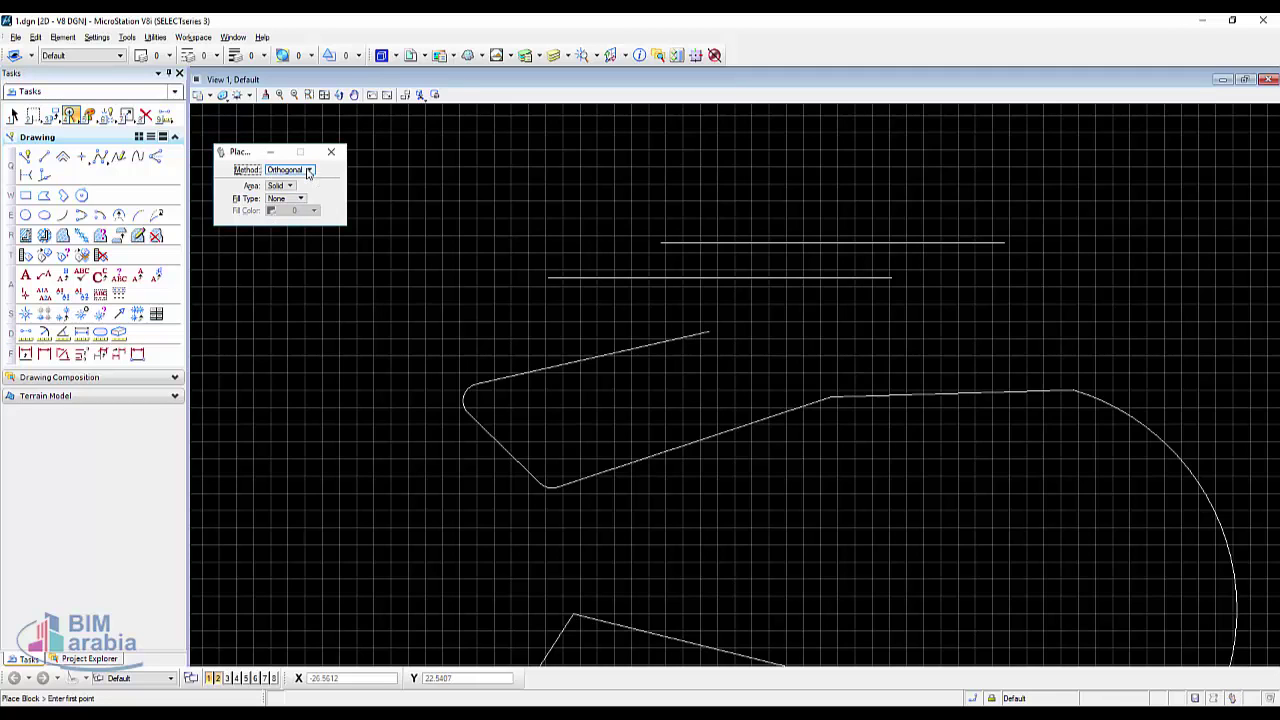
key(Tab)
click(280, 190)
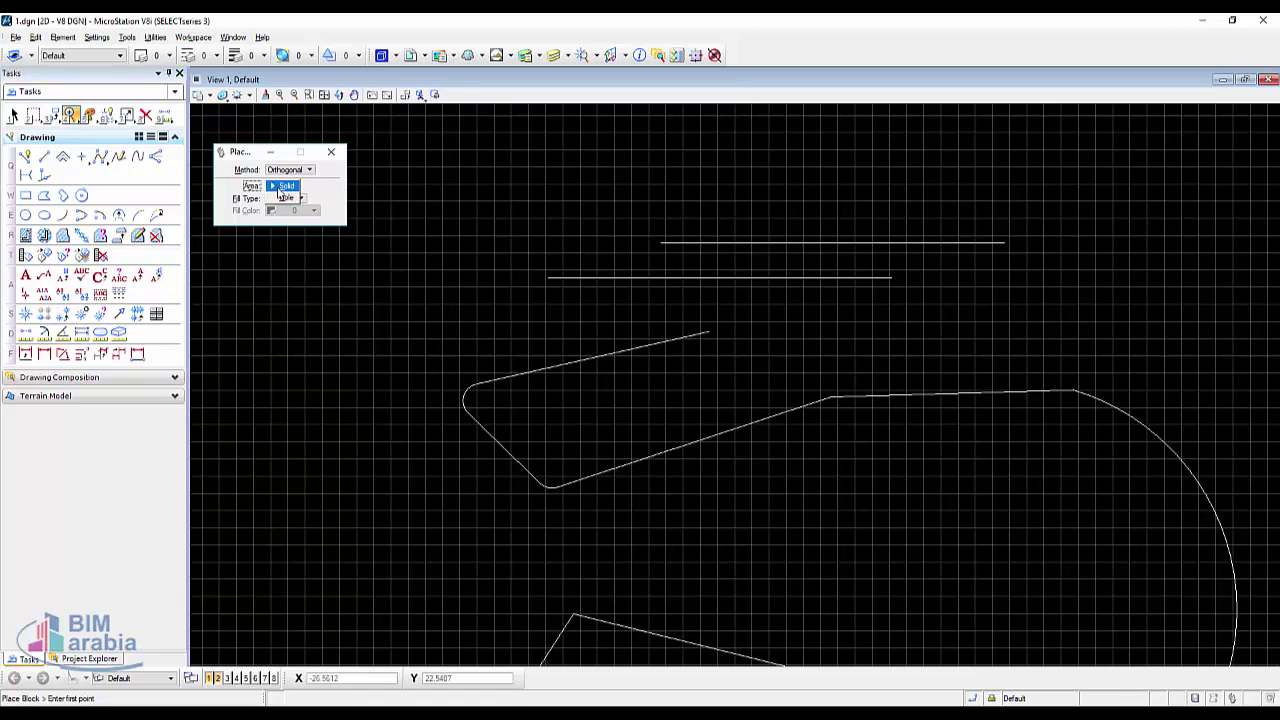
click(287, 187)
click(222, 285)
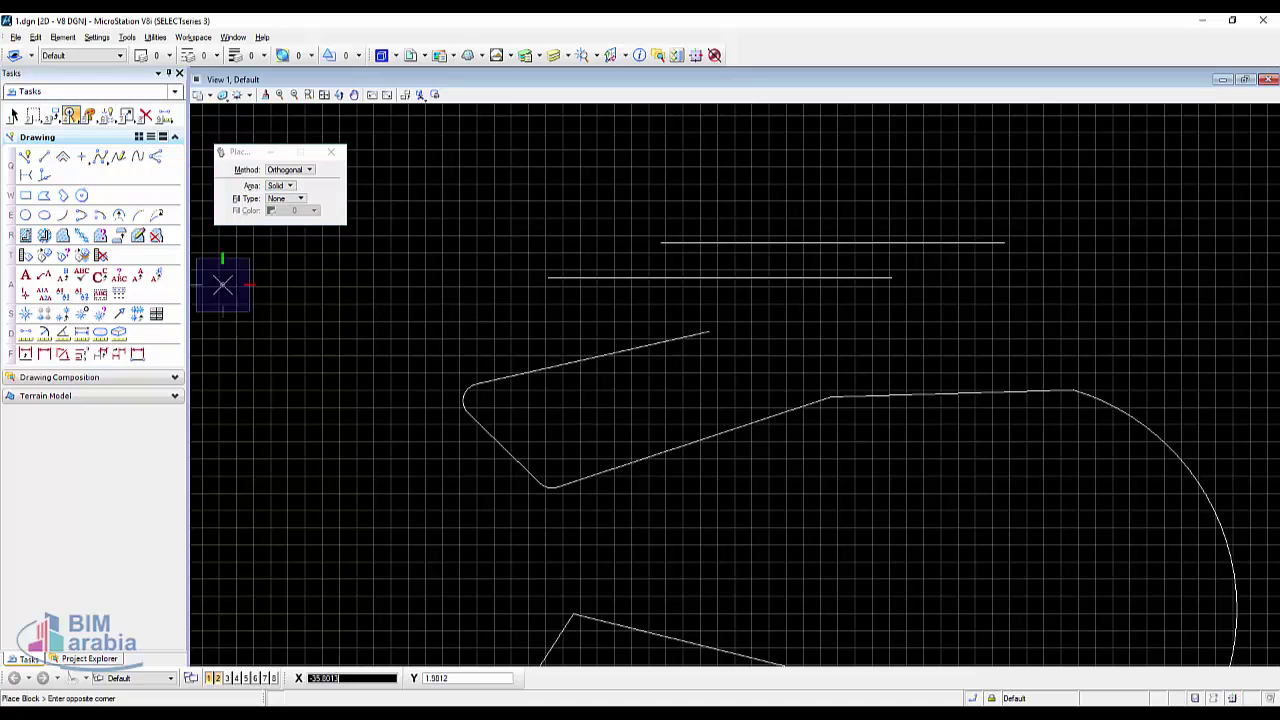
click(452, 498)
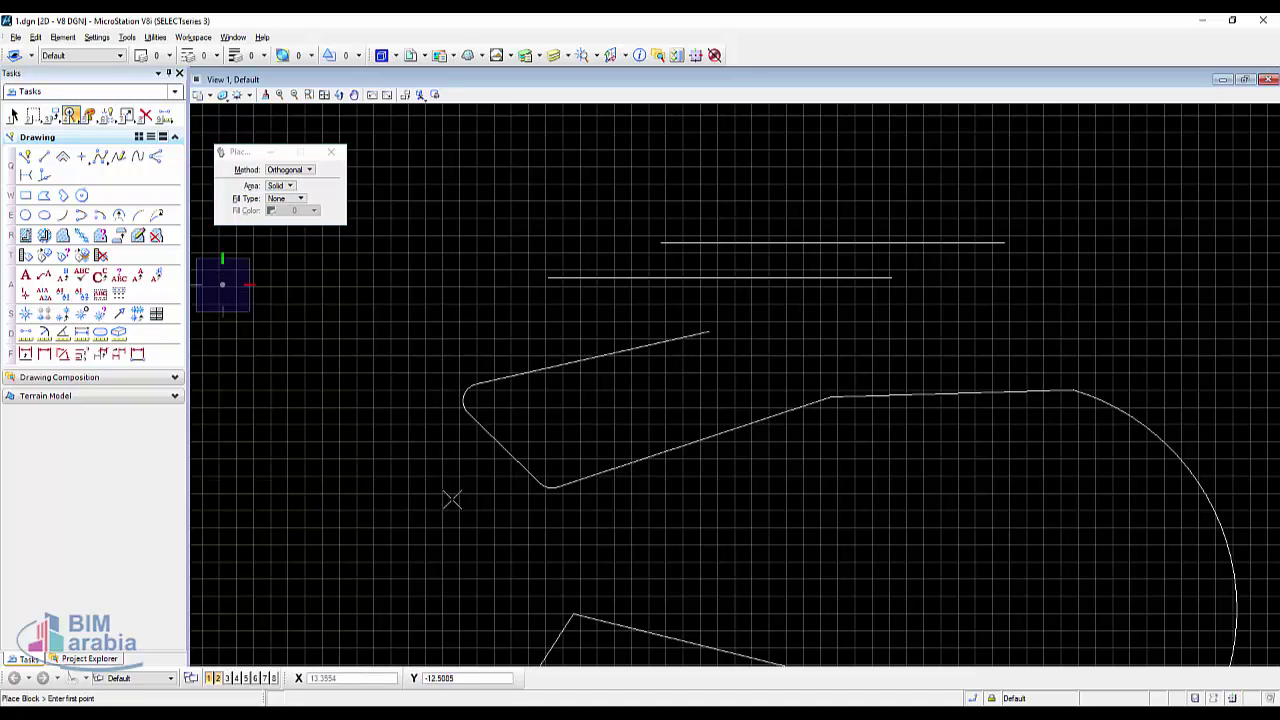
Step: Draw a closed five-sided shape with Place Shape across the ends of the horizontal lines, finishing at its starting vertex
click(45, 195)
click(1118, 208)
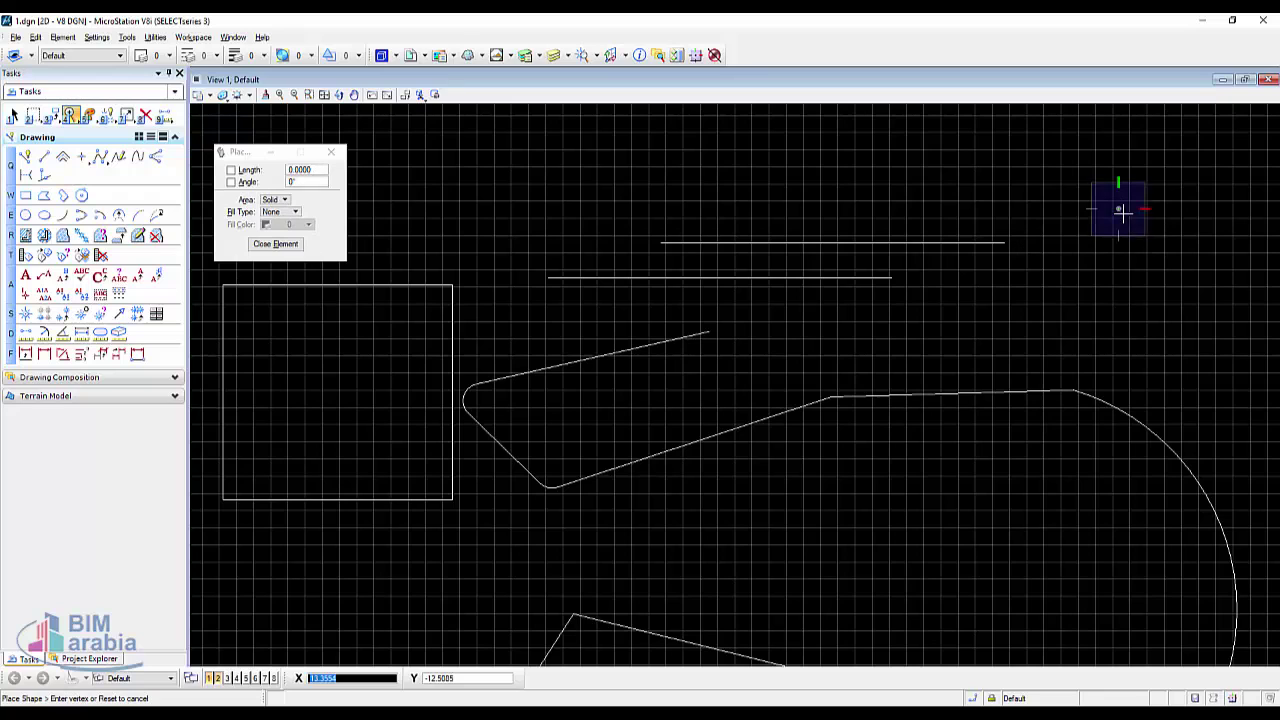
click(1226, 318)
click(1074, 364)
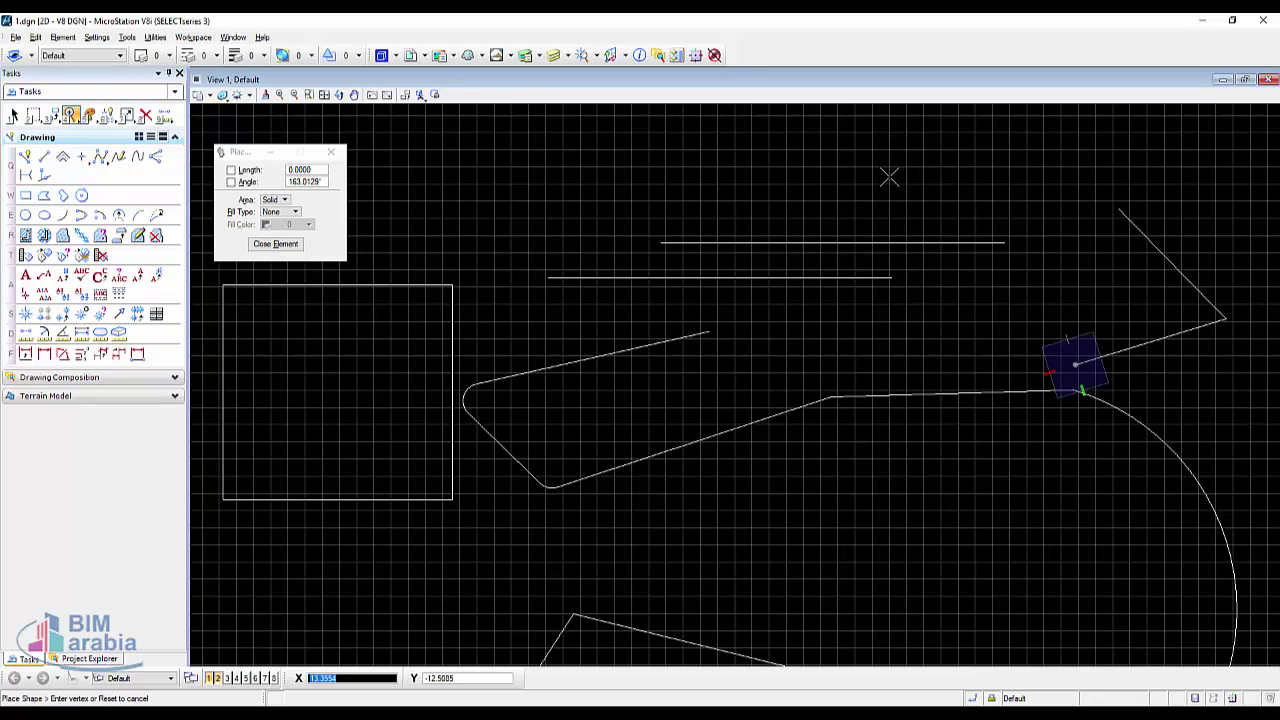
click(920, 262)
click(890, 178)
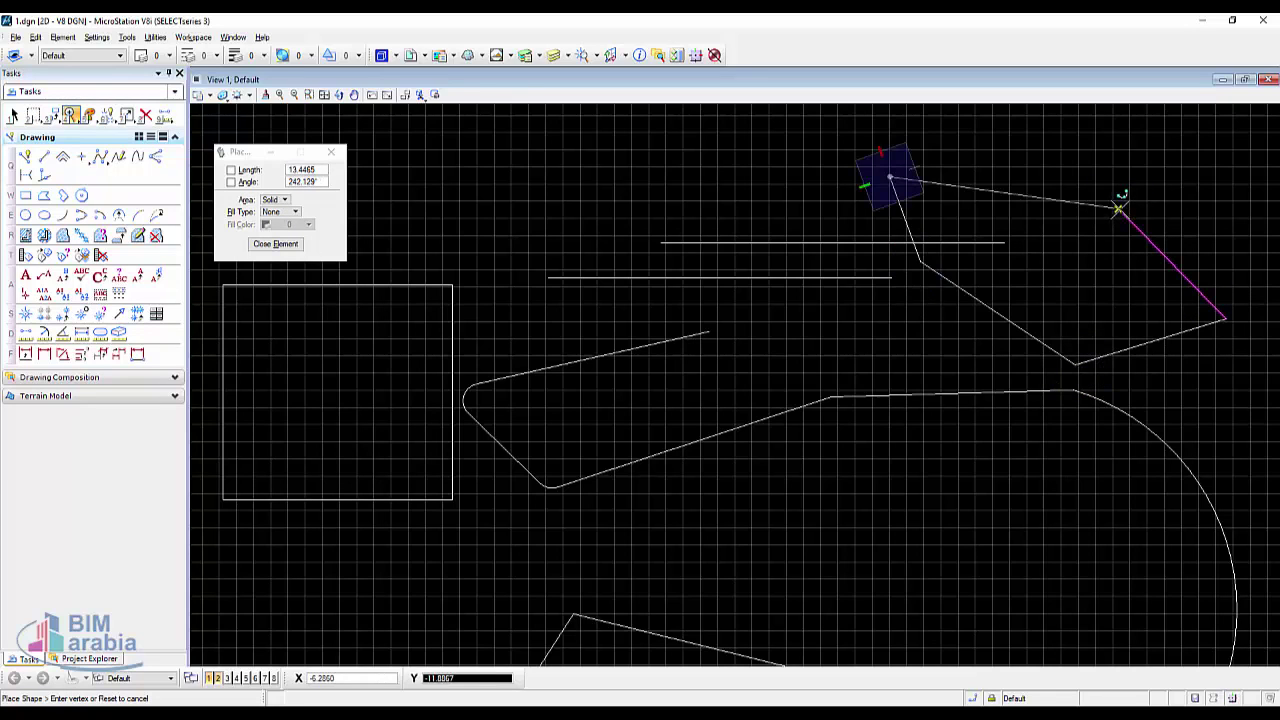
click(1118, 208)
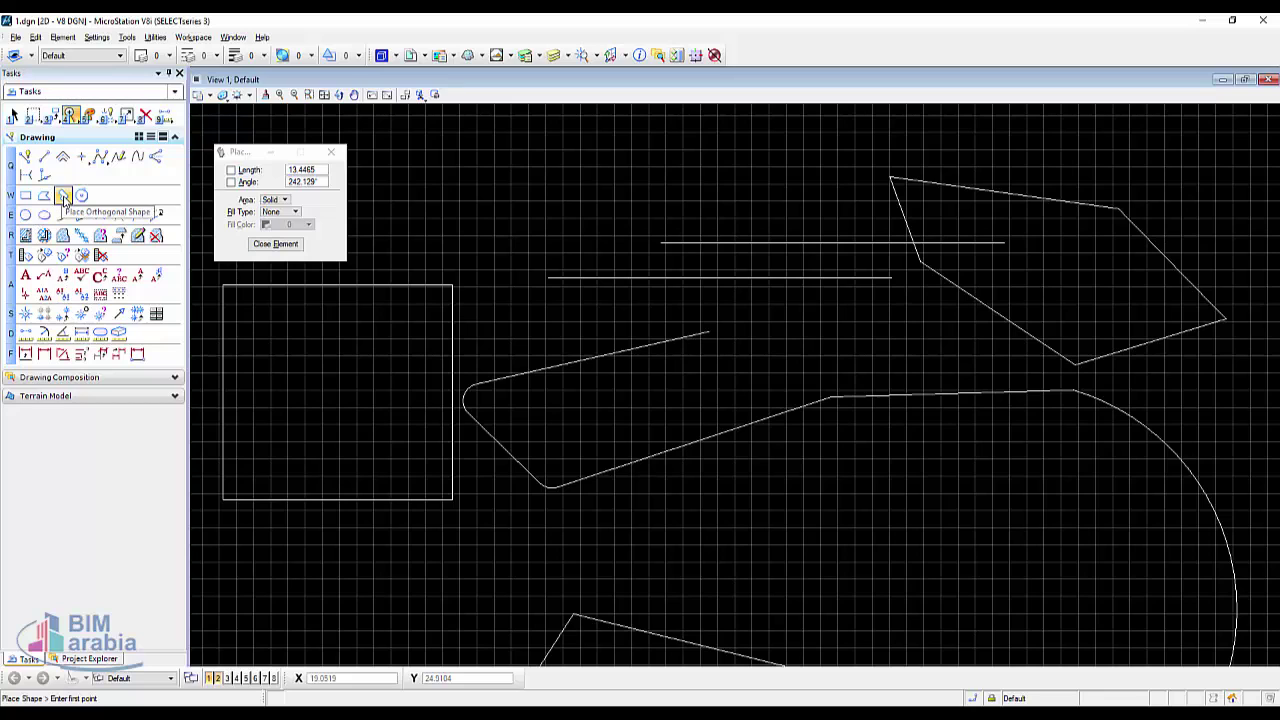
Step: Draw a tilted orthogonal shape above the SmartLine with Place Orthogonal Shape, closing it at its starting vertex
click(63, 196)
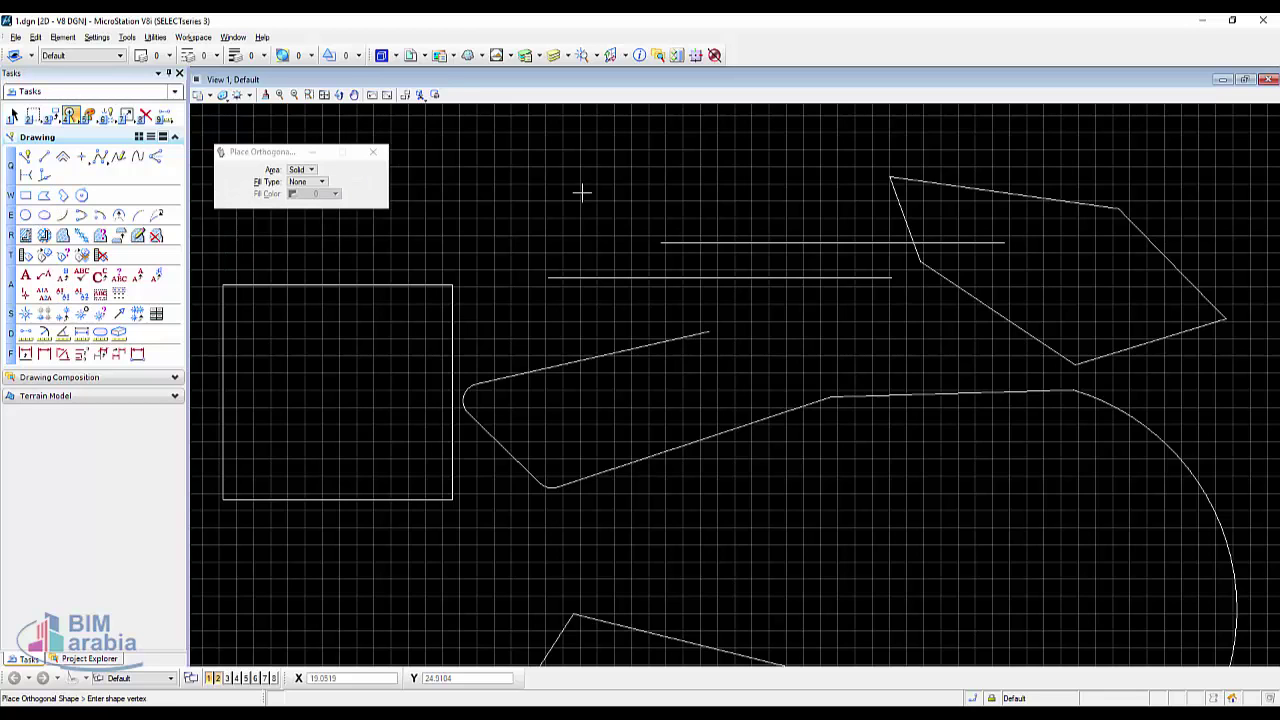
click(464, 186)
click(662, 150)
click(683, 246)
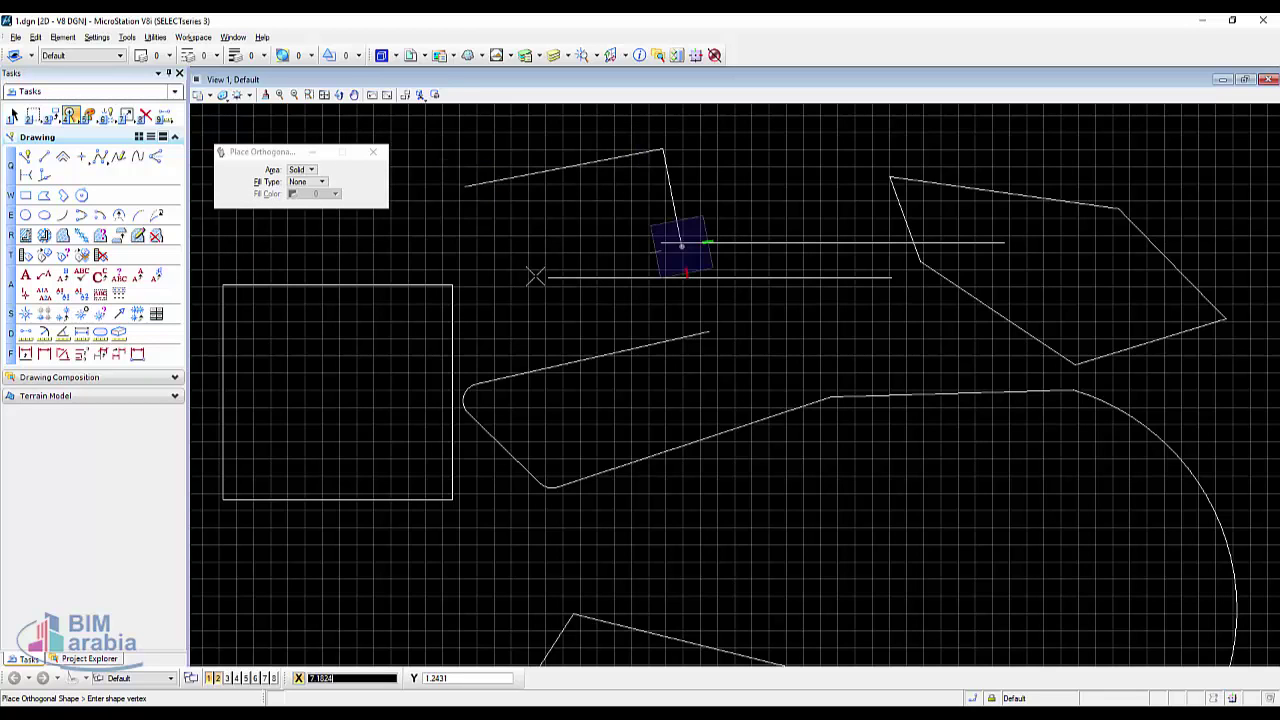
click(469, 186)
click(469, 186)
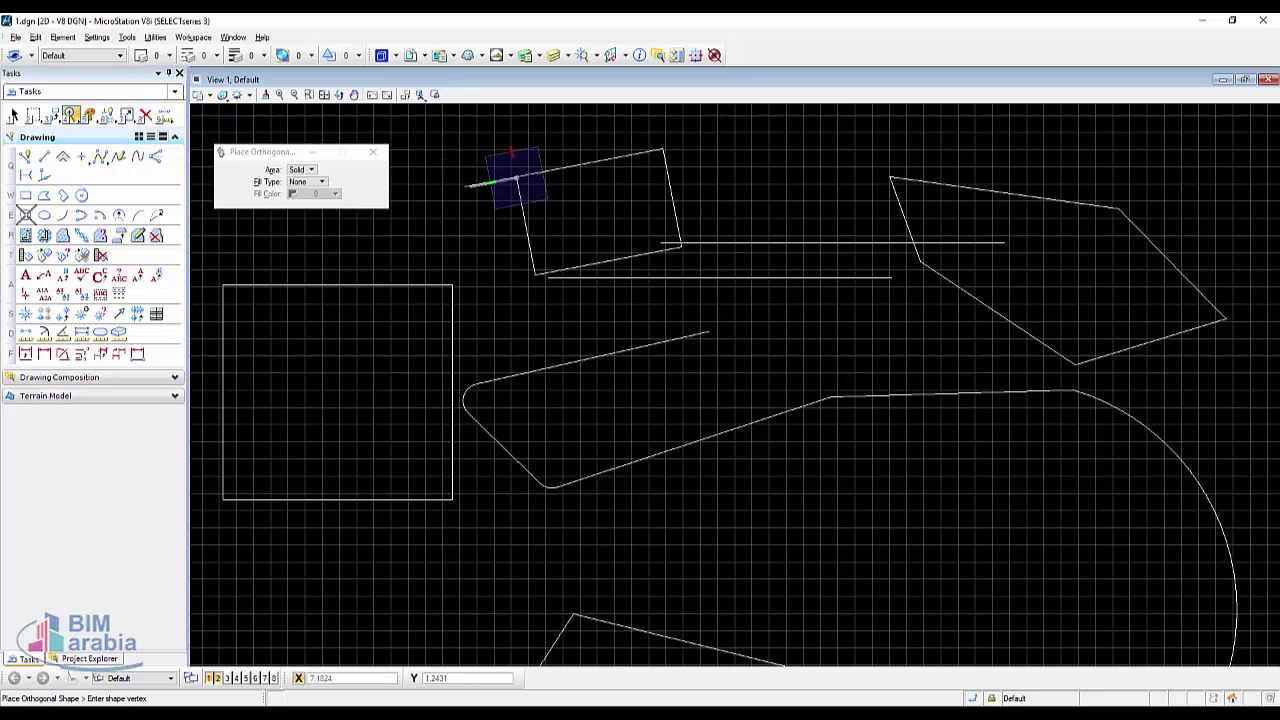
Step: Place a circle of radius 10 above the orthogonal block using the Center method, Solid area and no fill
click(25, 215)
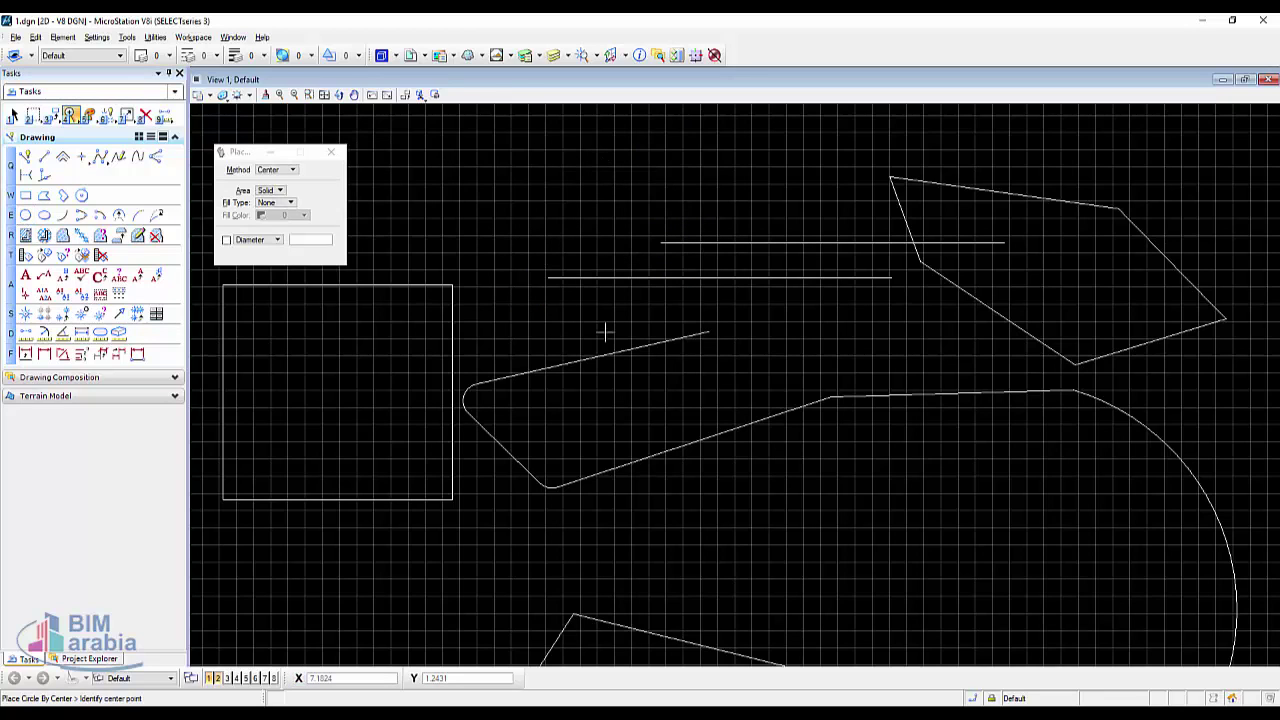
click(285, 170)
click(300, 190)
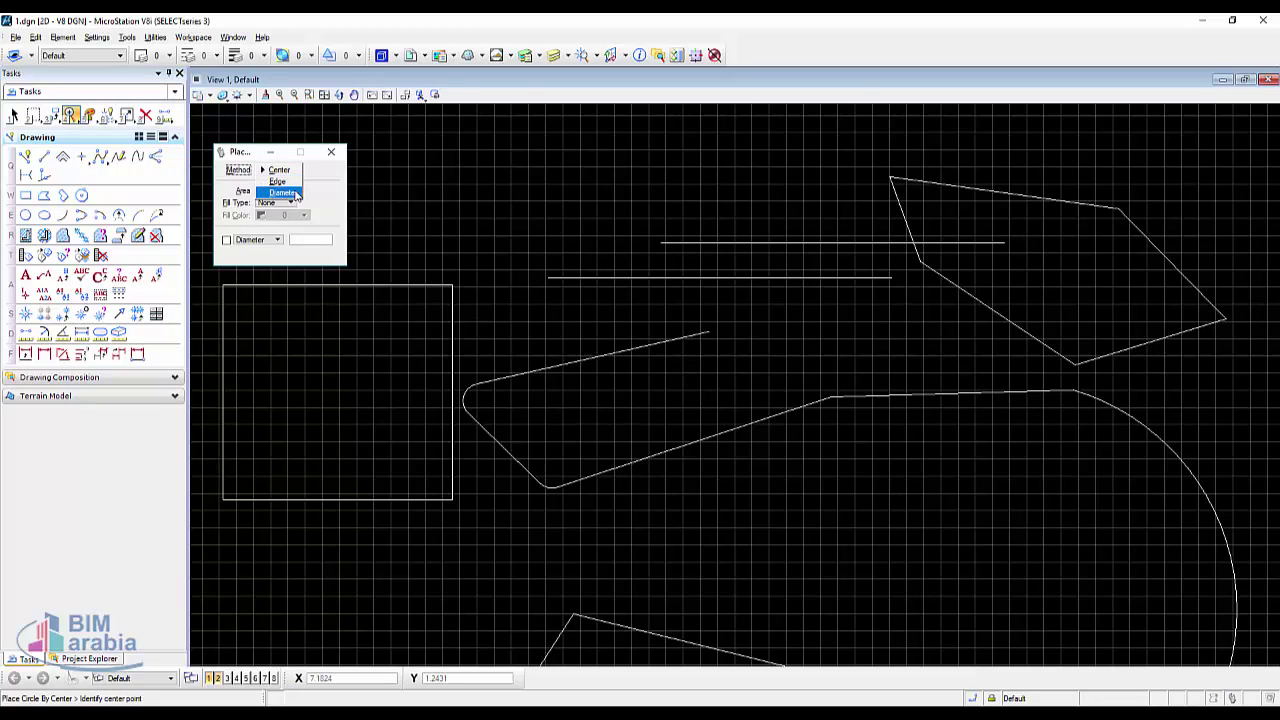
click(276, 190)
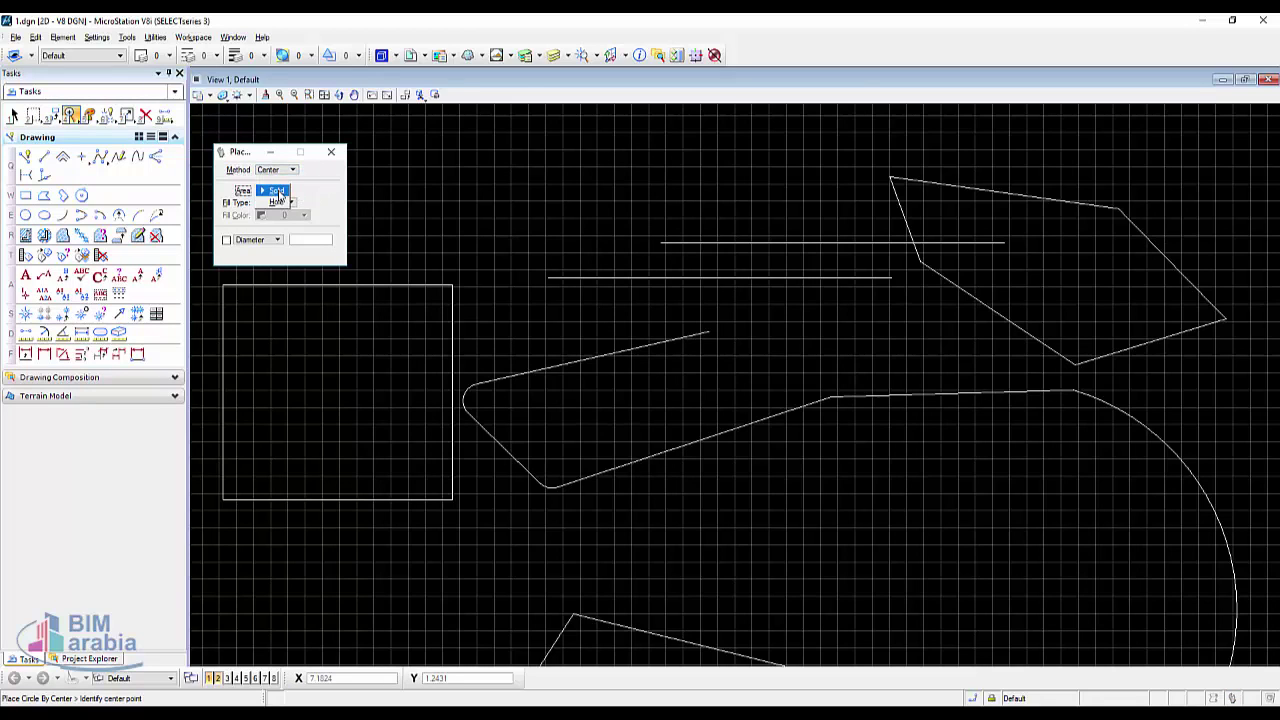
click(288, 191)
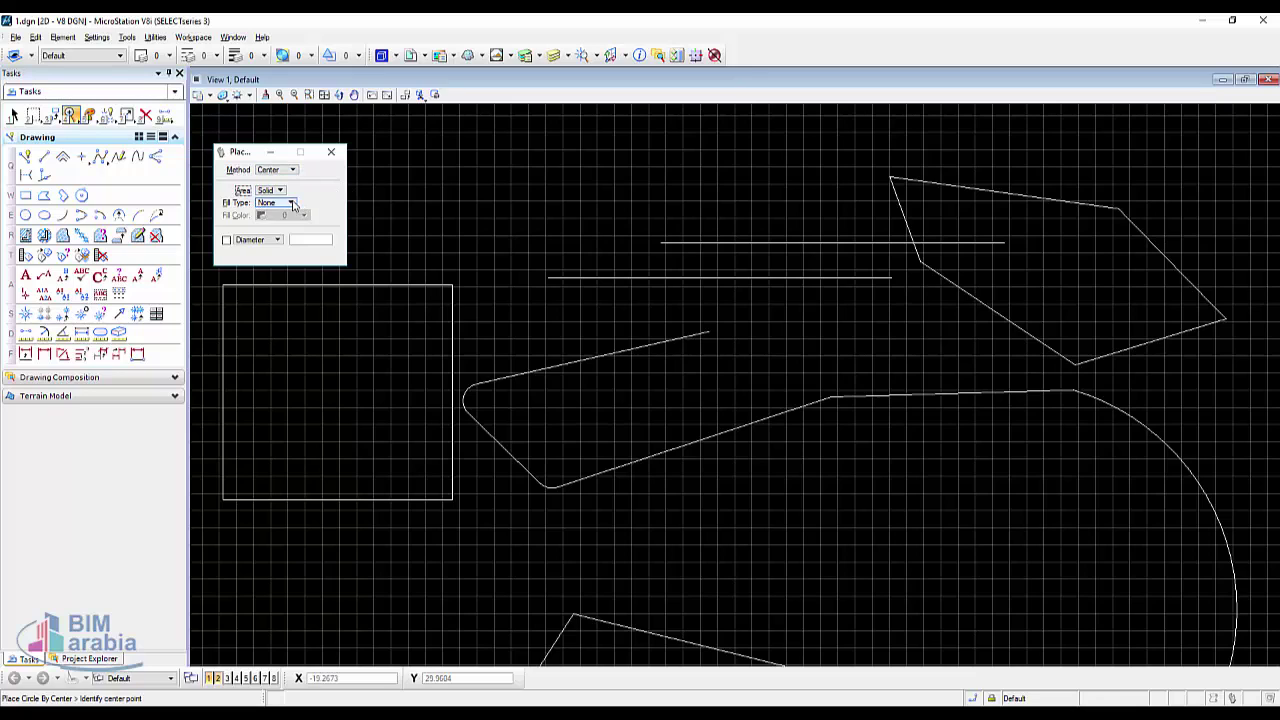
click(293, 204)
click(293, 204)
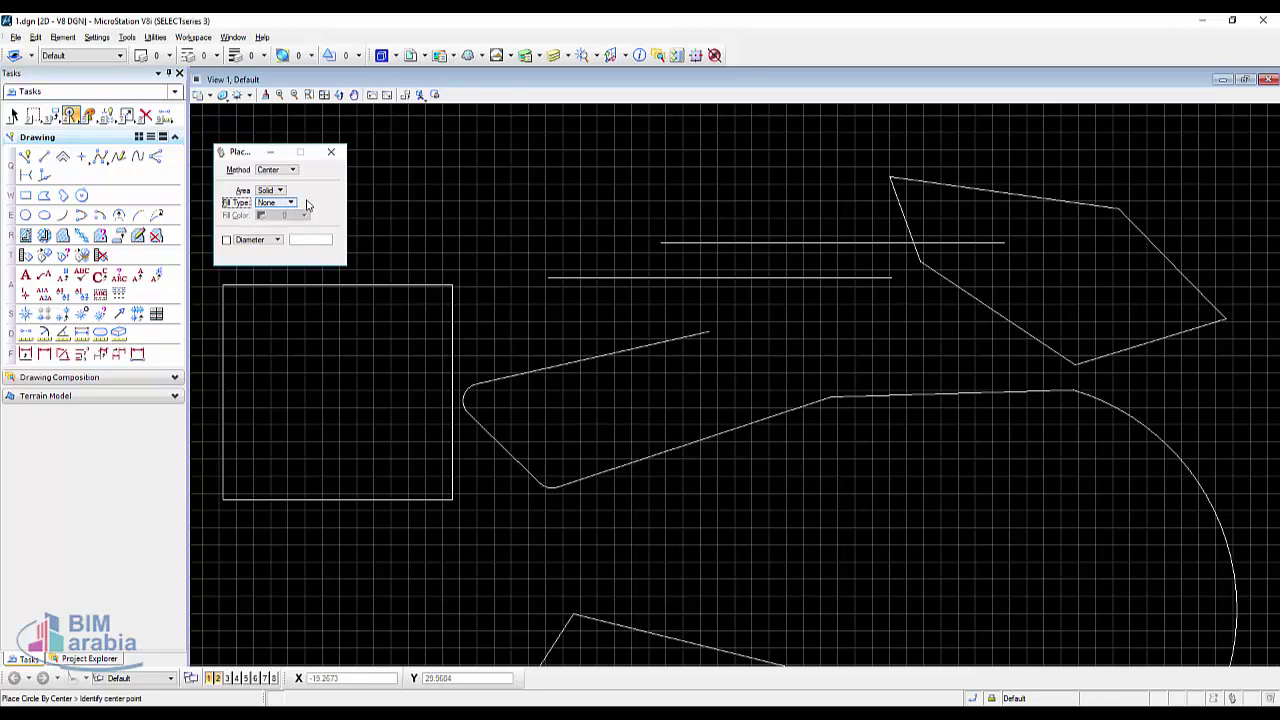
click(512, 199)
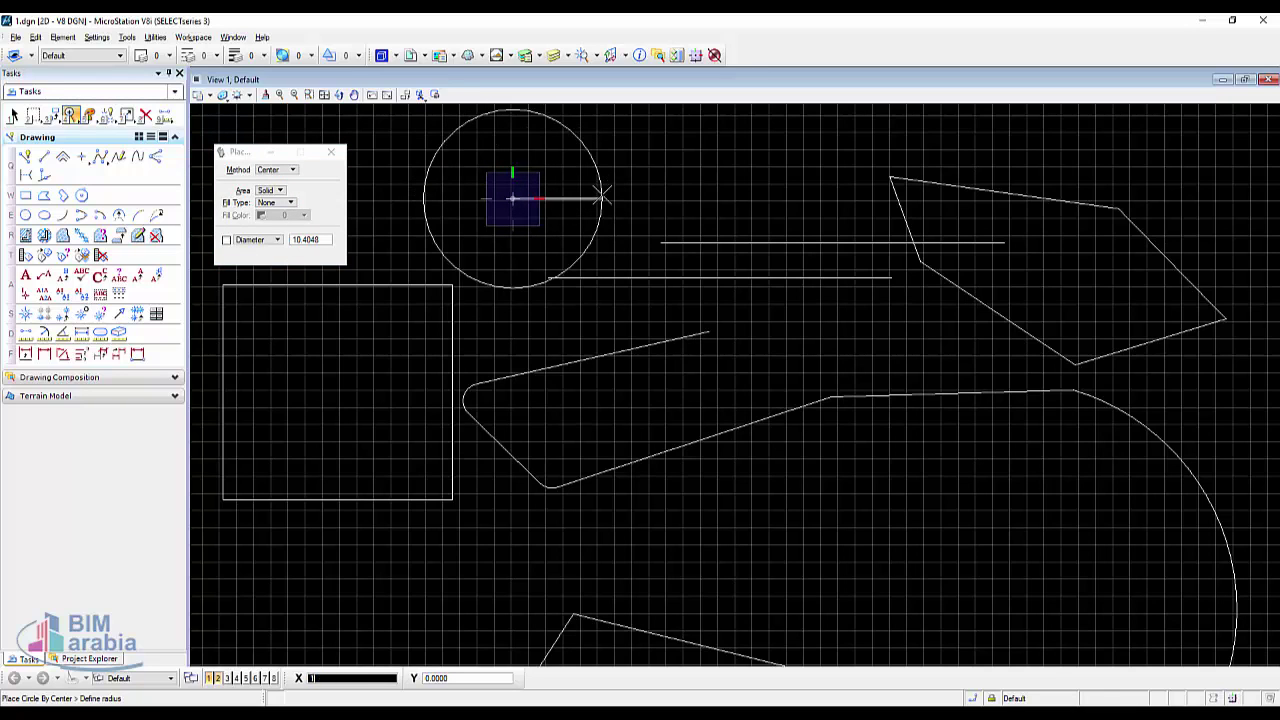
text(10)
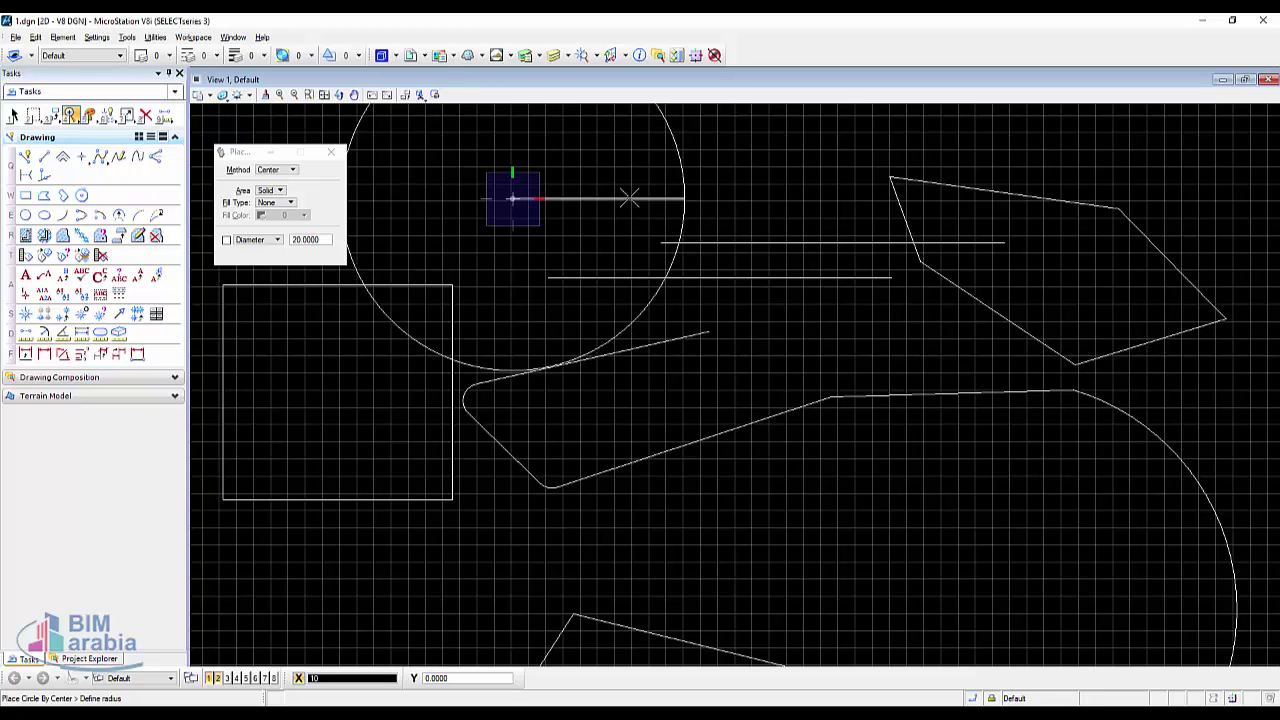
click(628, 194)
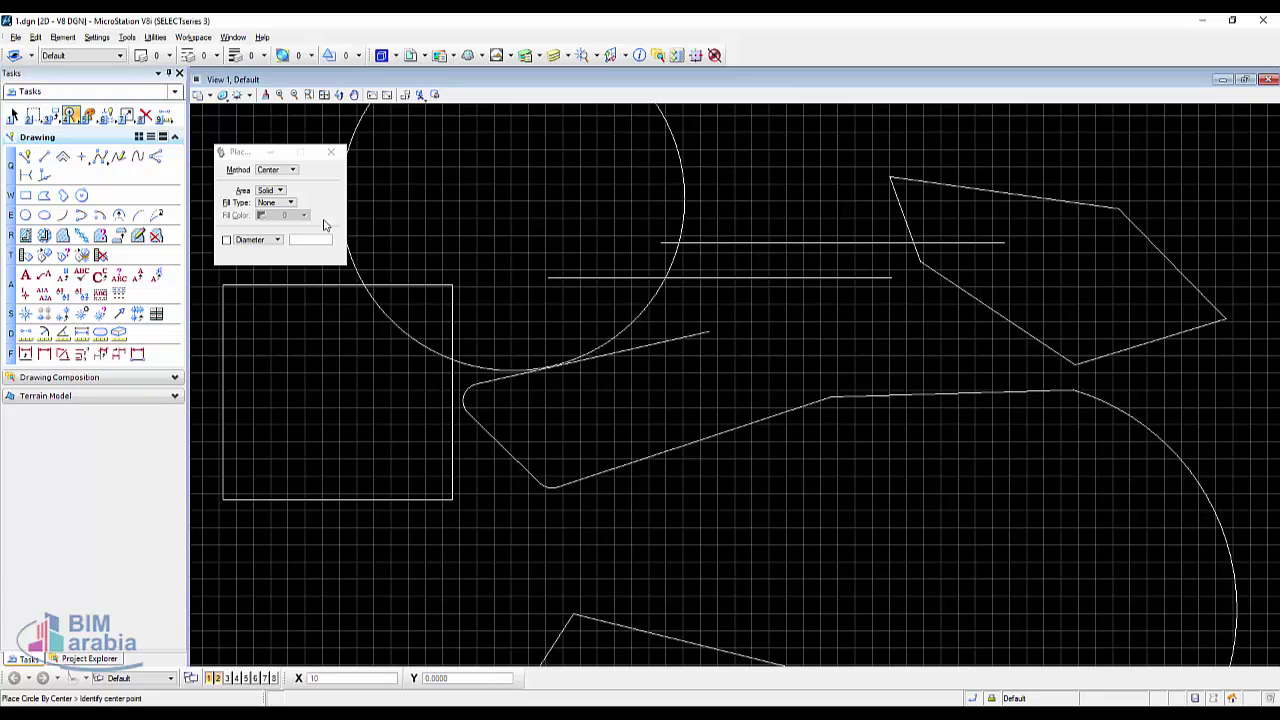
Step: Activate Element Selection and select the circle individually
scroll(503, 443, down, 5)
mouse_move(480, 457)
middle_down()
mouse_move(585, 366)
mouse_move(809, 563)
middle_up()
scroll(603, 286, up, 1)
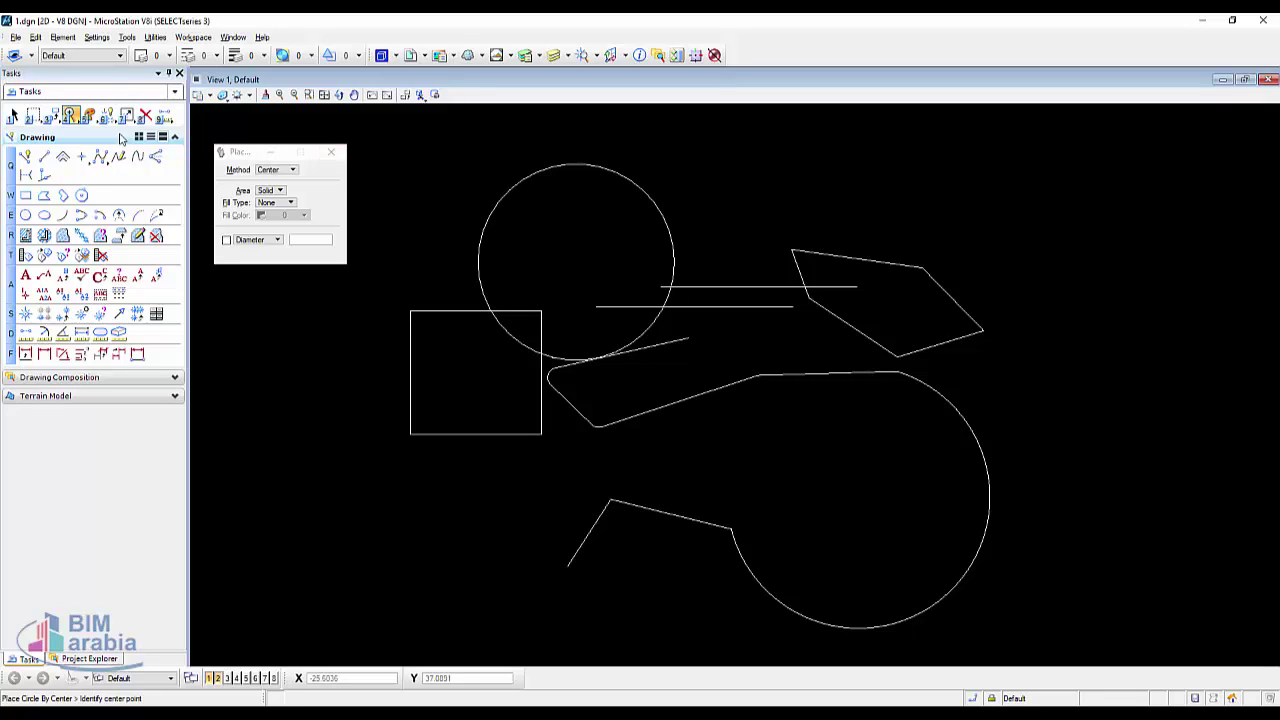
click(12, 116)
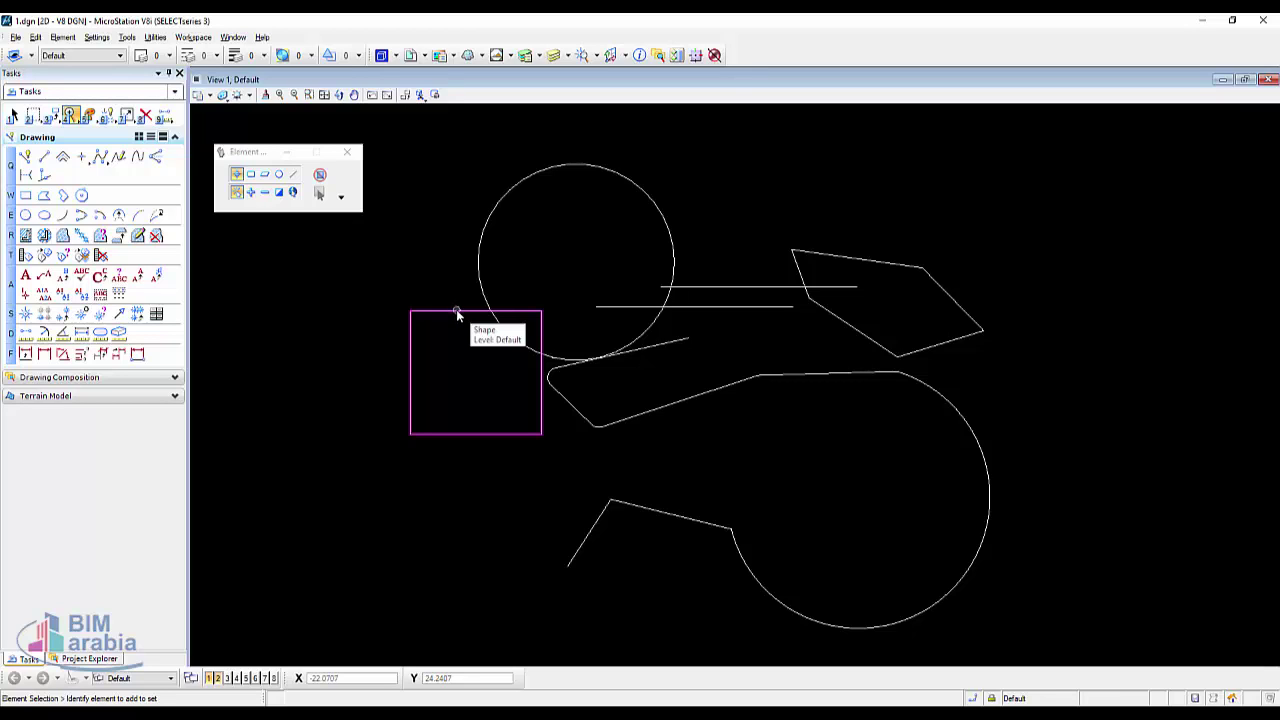
click(479, 258)
Step: Select all drawn elements by enclosing them in a rectangle with the Block selection method
click(250, 174)
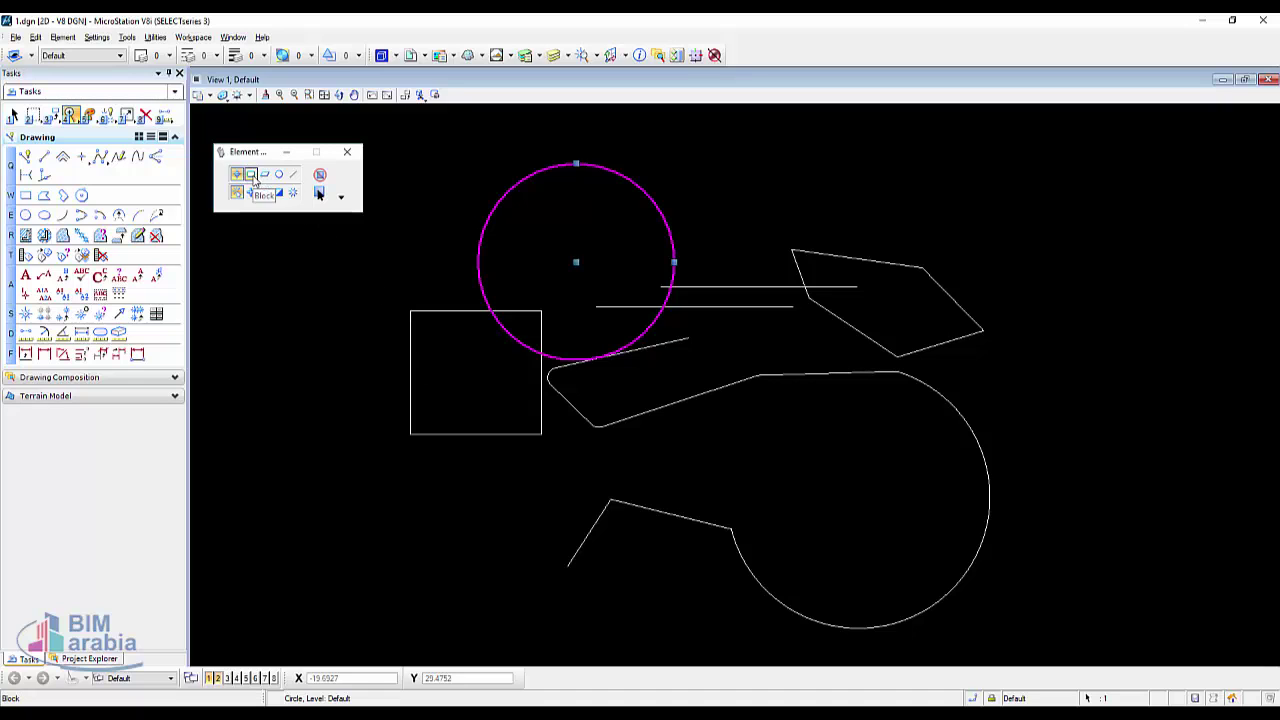
click(334, 122)
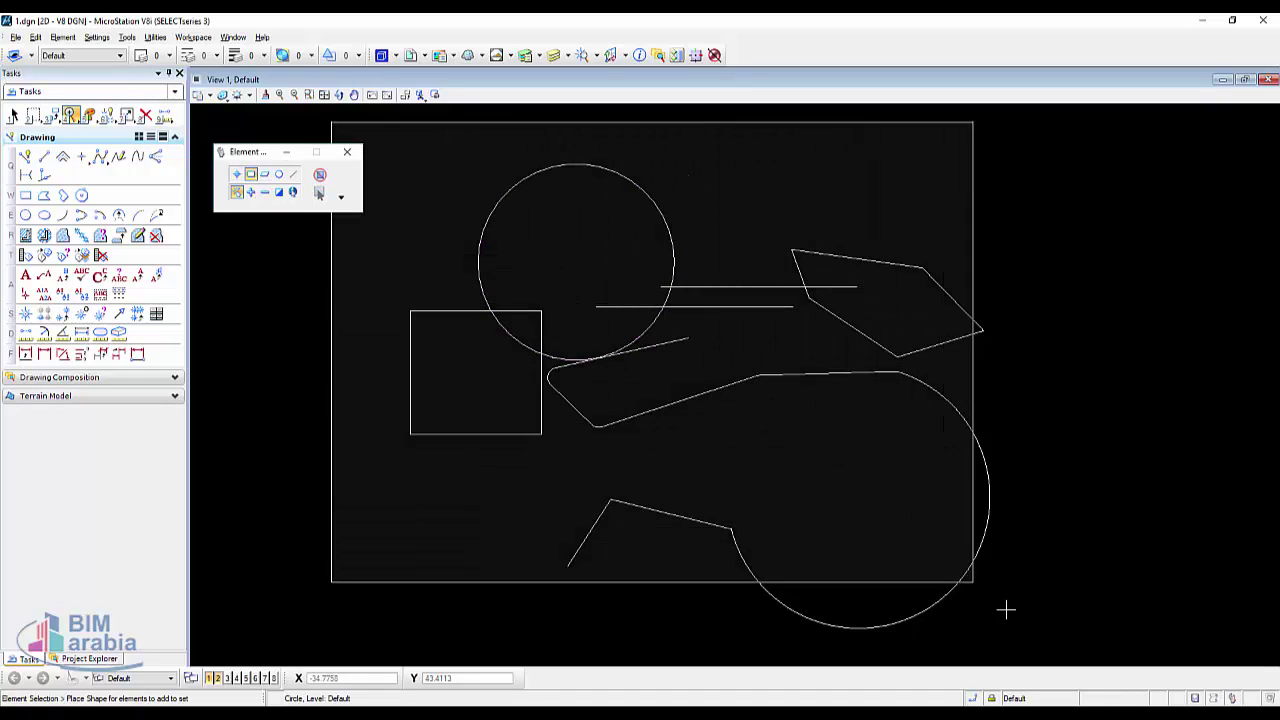
click(1052, 644)
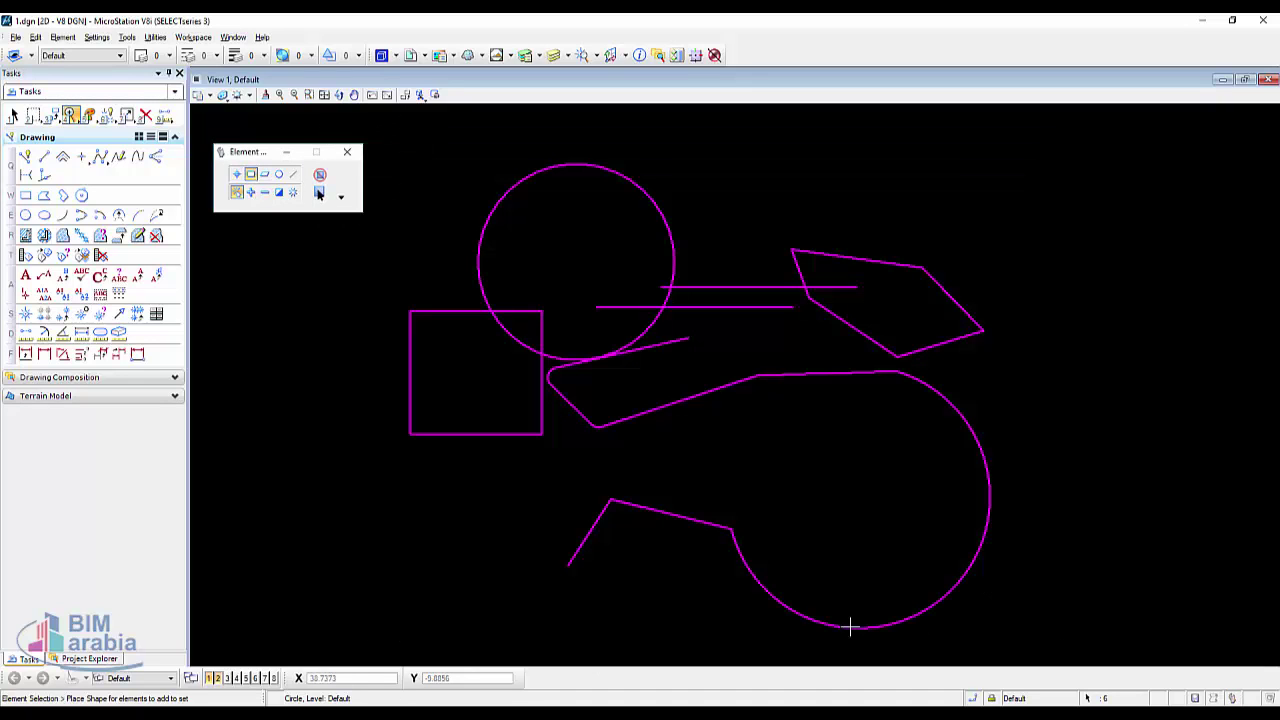
Step: Use the Shape selection method to draw a closed five-sided boundary around the circle and the block
click(264, 174)
click(700, 145)
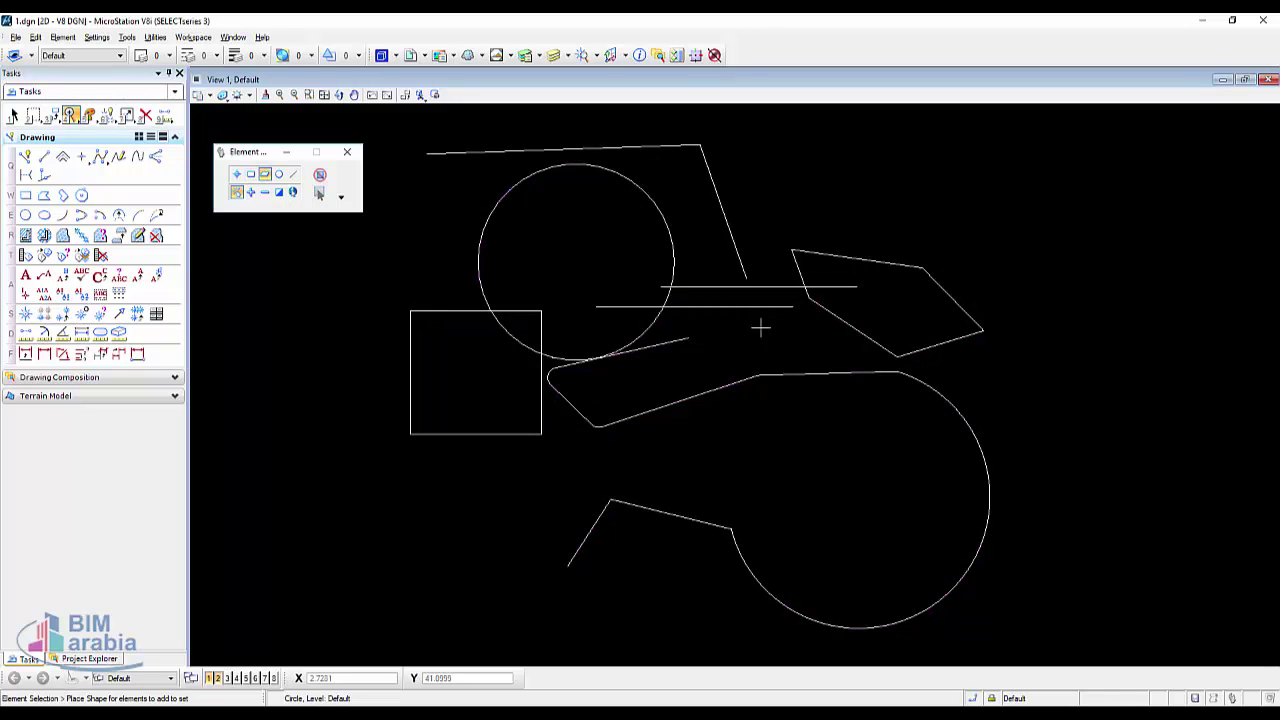
click(765, 362)
click(393, 523)
click(259, 322)
click(430, 152)
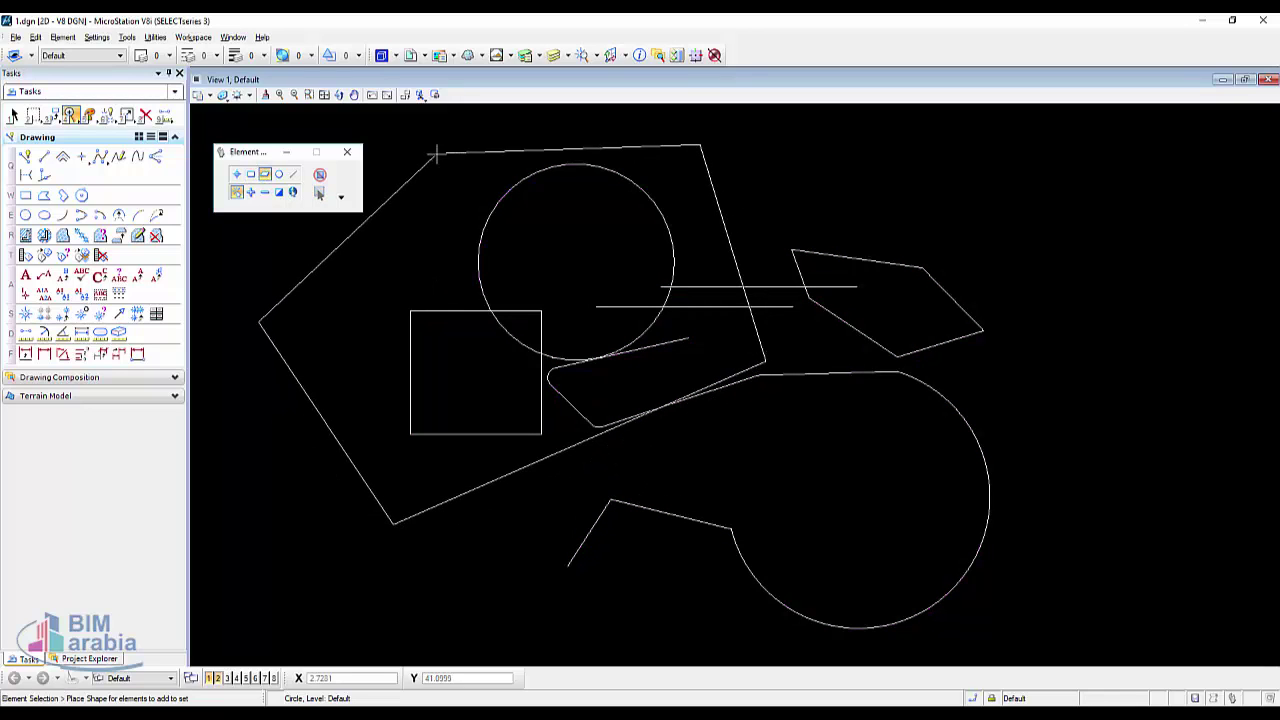
Step: Select the circle and the block by enclosing them in a four-sided selection shape
click(397, 154)
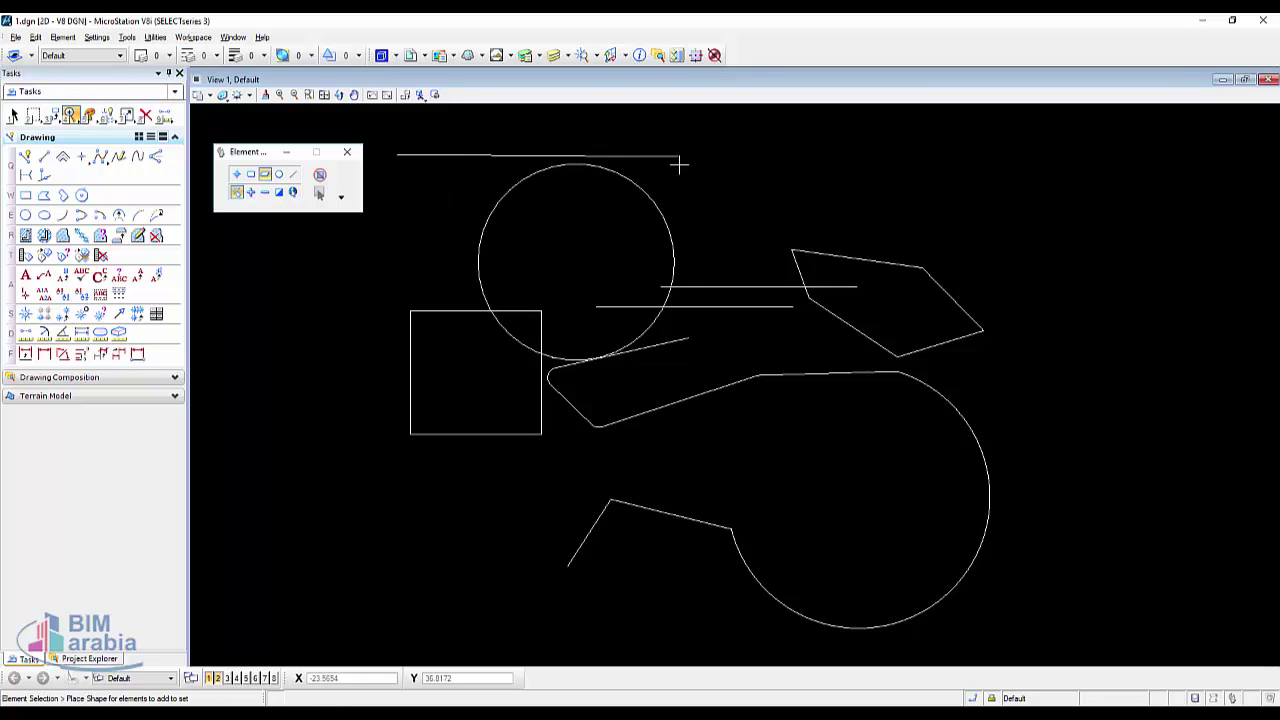
click(680, 155)
click(744, 437)
click(263, 497)
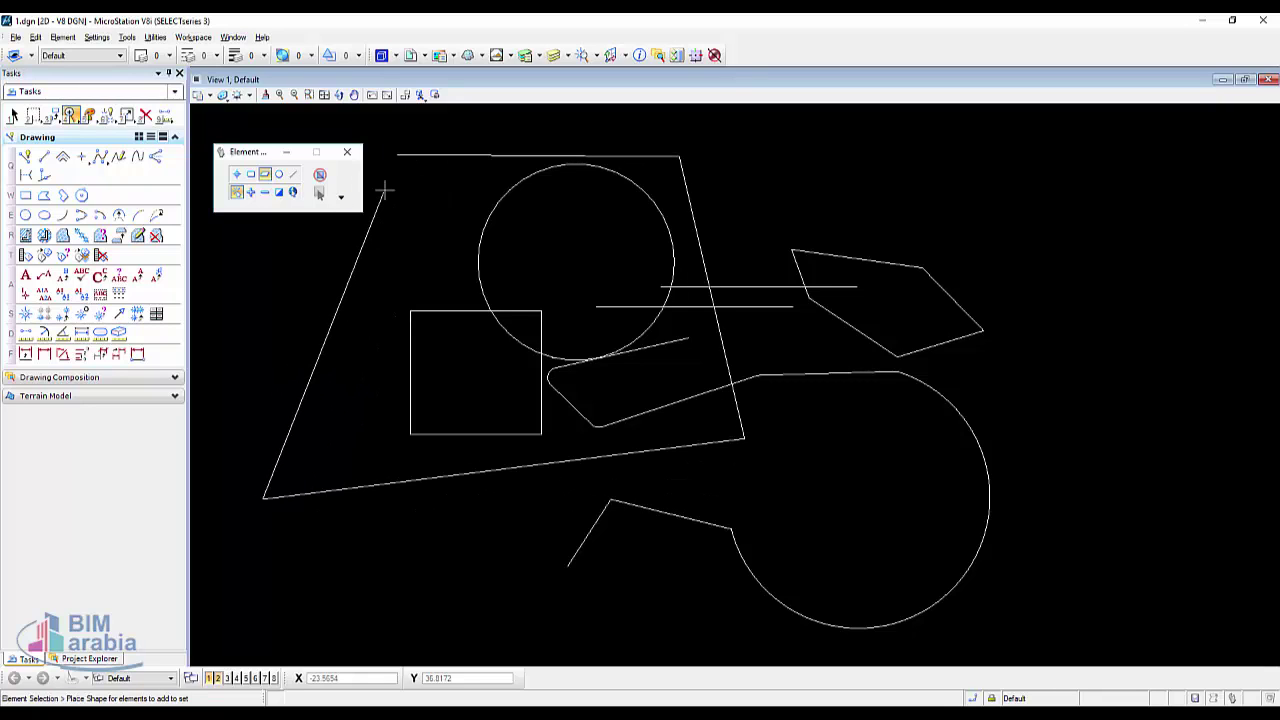
click(400, 157)
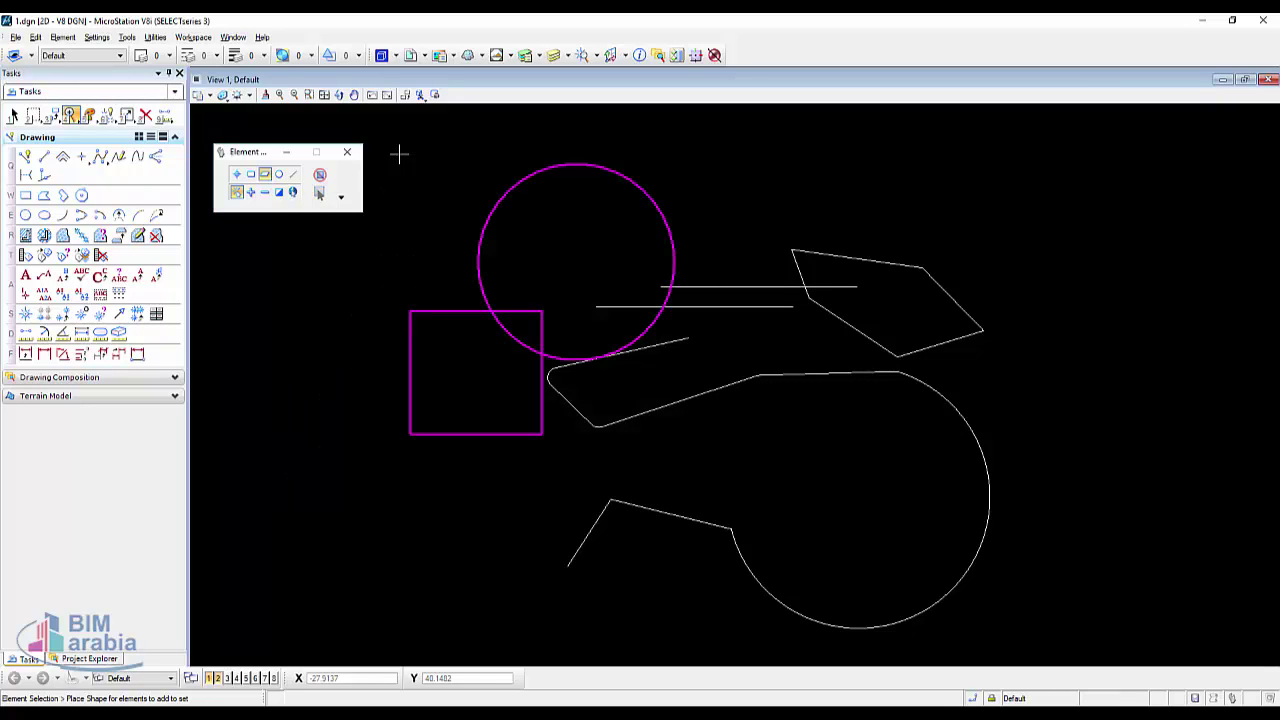
Step: Reselect the circle and the block with a larger five-sided selection shape closed at its starting vertex
click(400, 154)
click(592, 115)
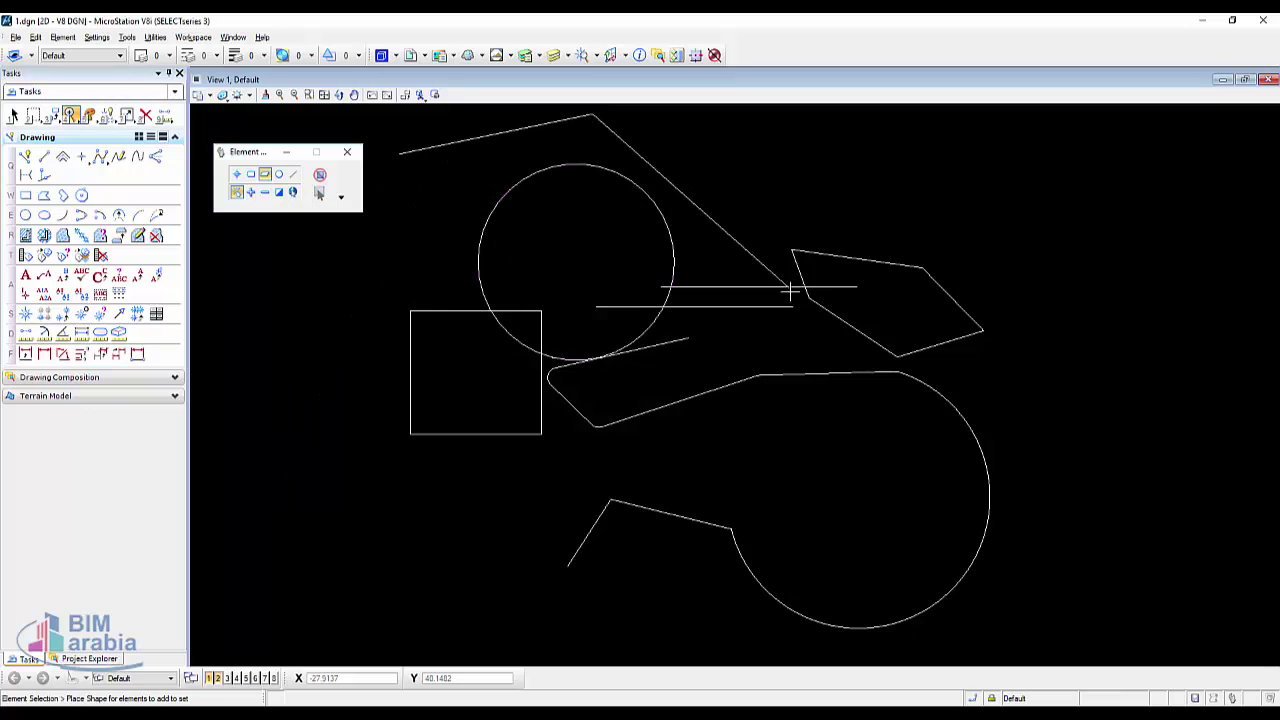
click(790, 290)
click(558, 585)
click(258, 523)
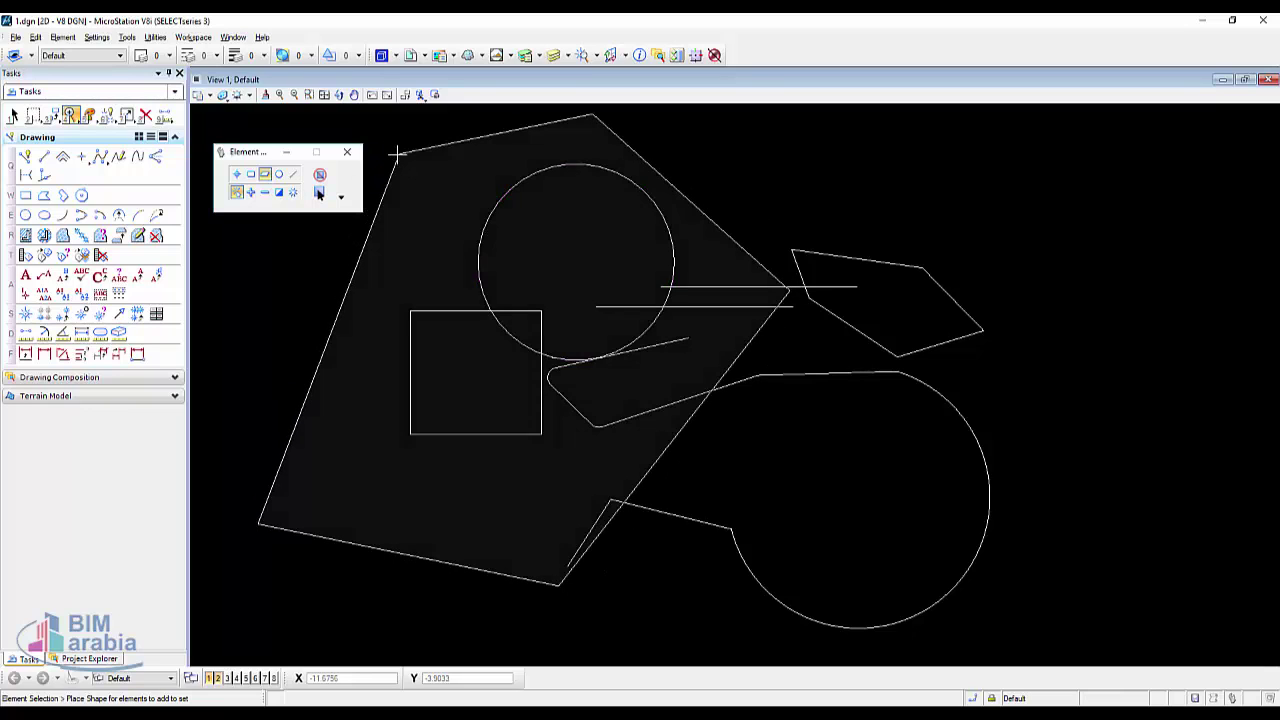
click(400, 152)
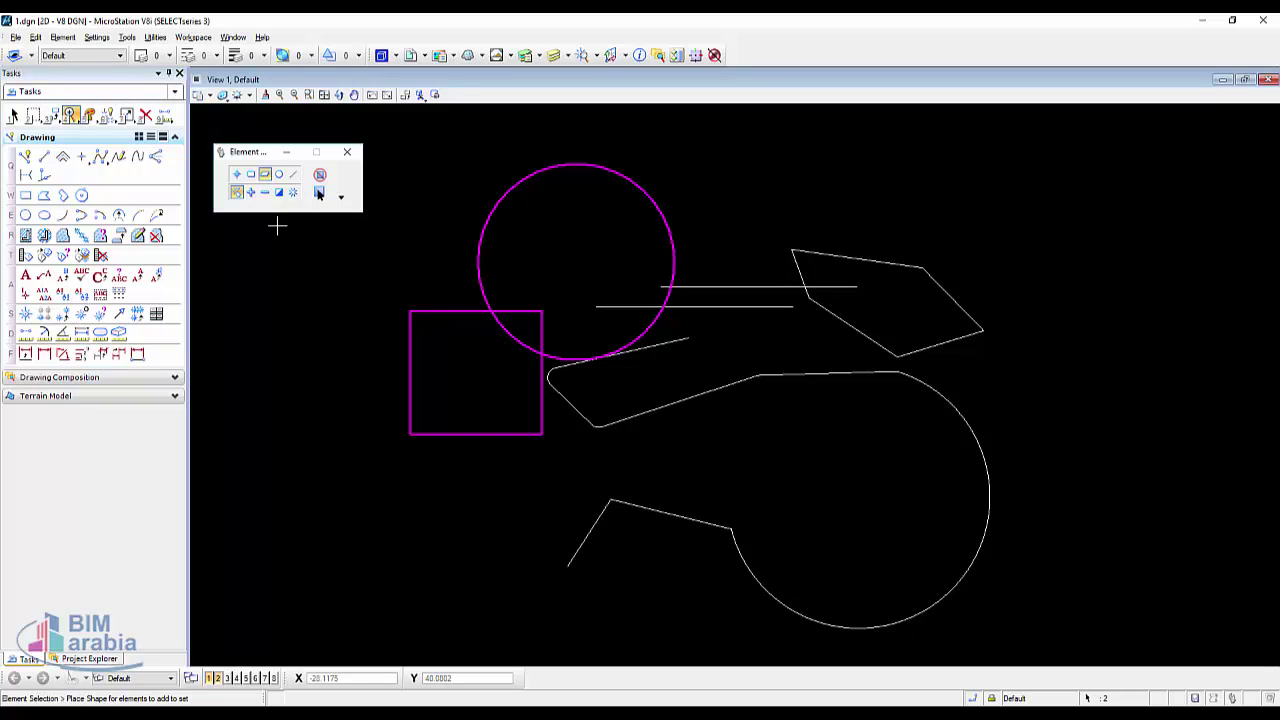
Step: Select the two horizontal lines, the five-sided shape and the SmartLine using a large circular selection centred above the horizontal lines
click(279, 174)
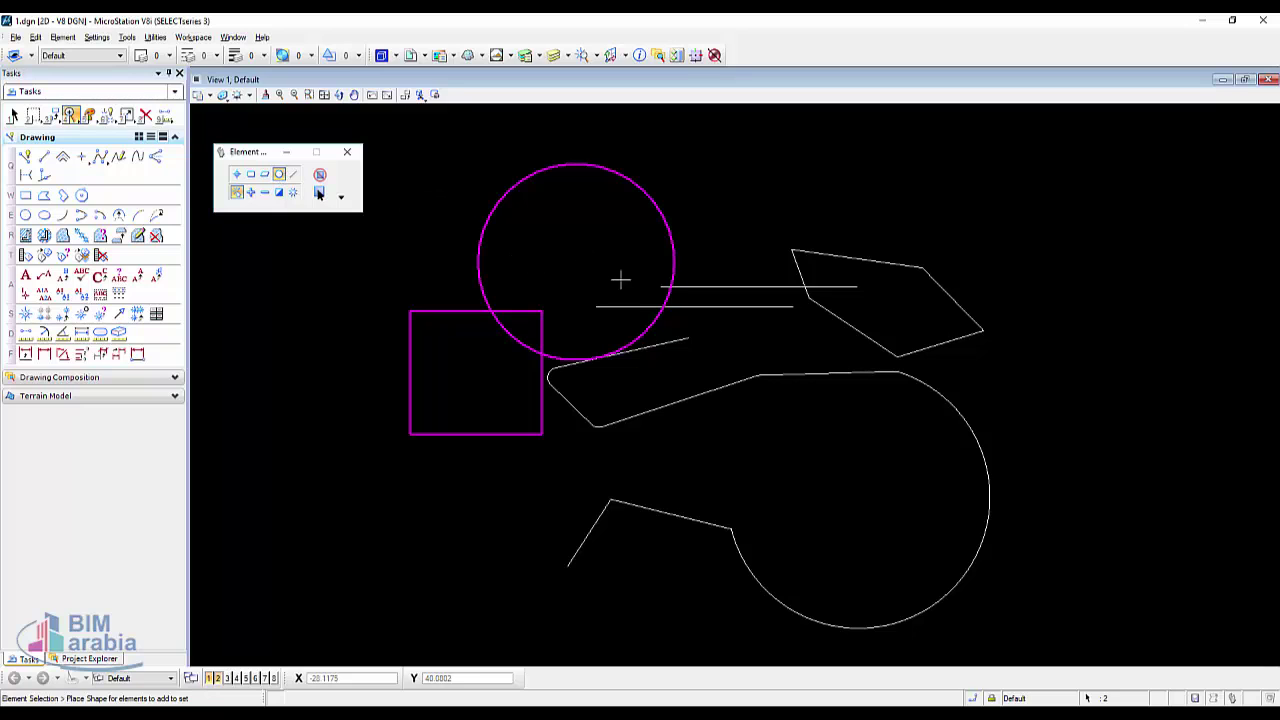
click(716, 254)
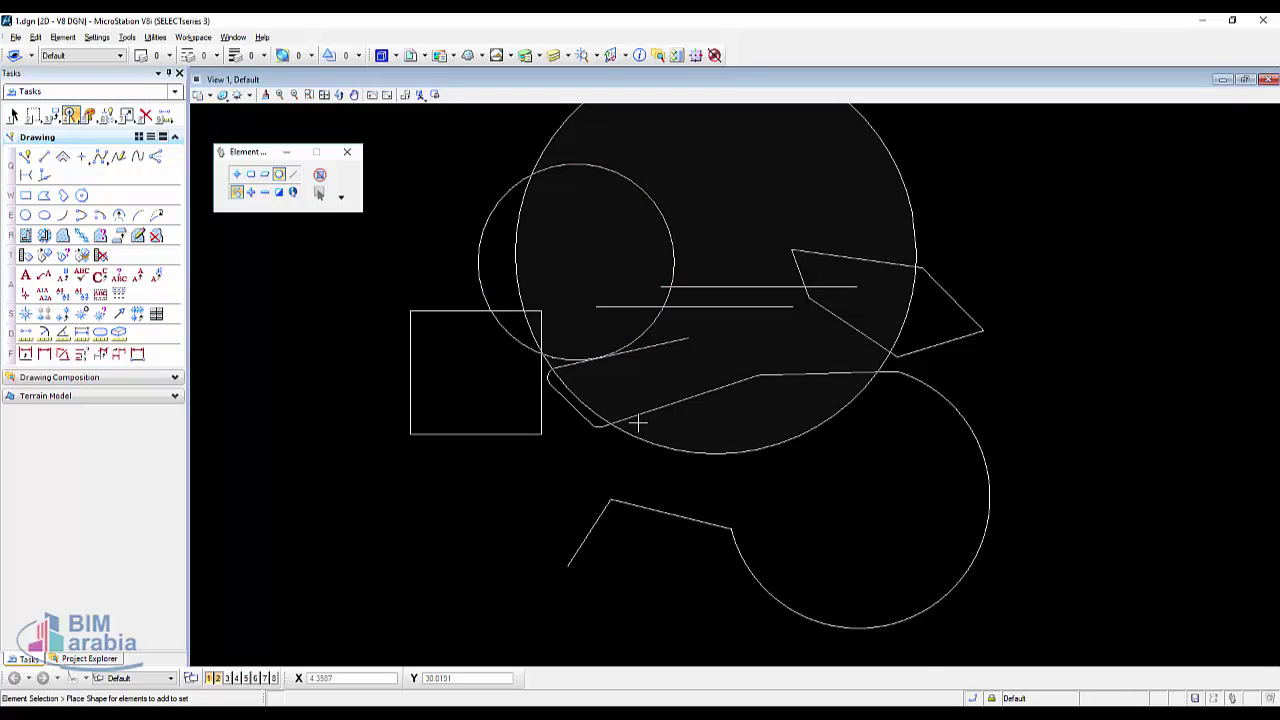
click(655, 485)
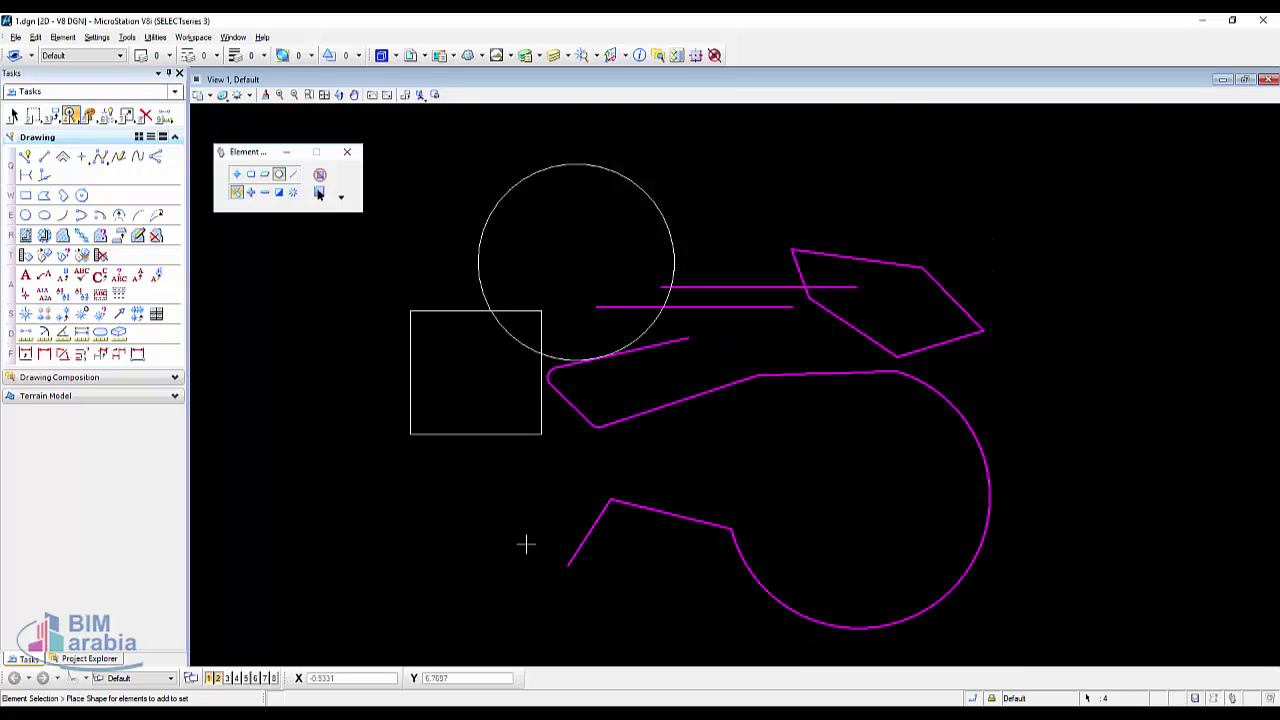
Step: Select the circle and the block by drawing a diagonal selection line across both with the Line method
click(293, 178)
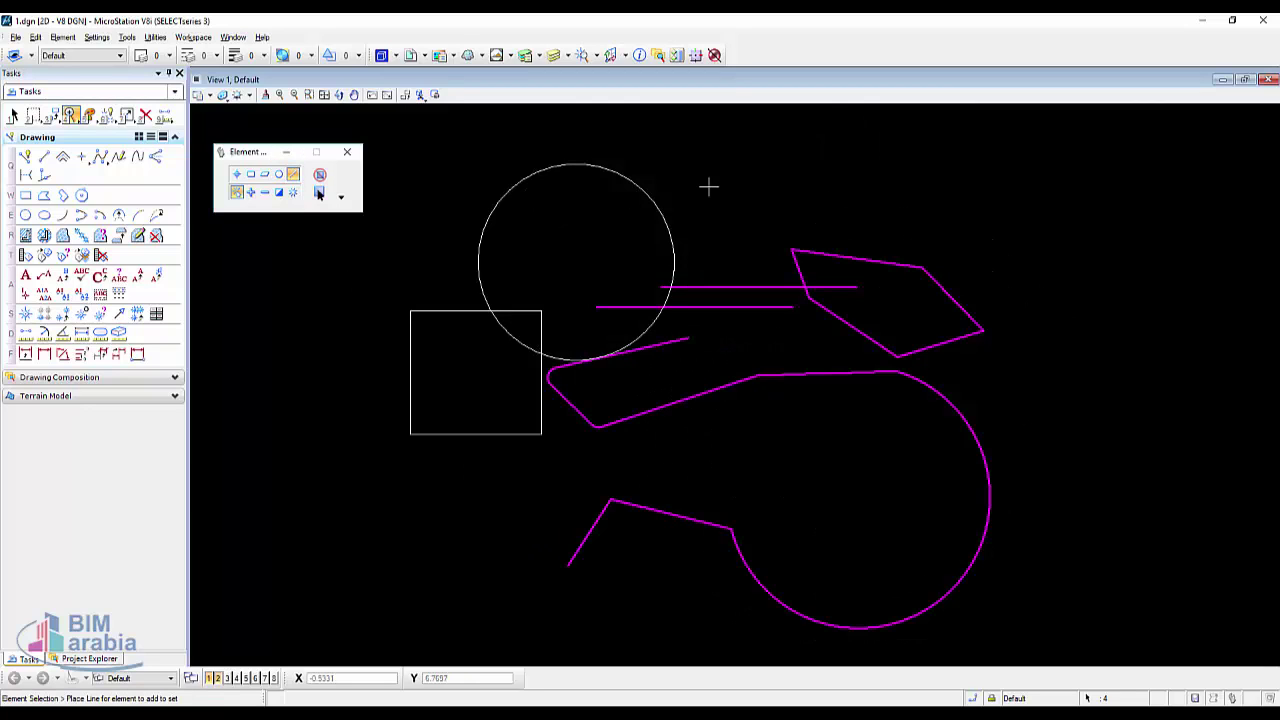
click(718, 186)
click(341, 496)
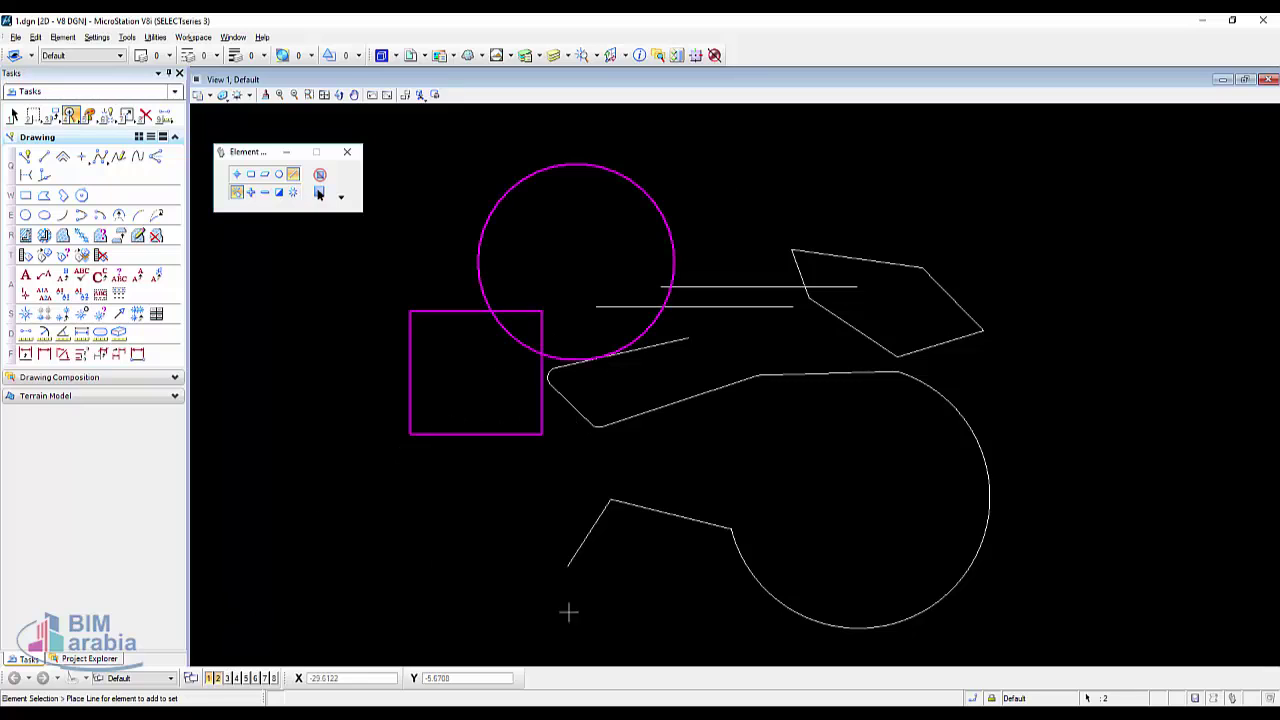
Step: Examine the Button Assignments for the Data, Reset and XButton 1 combinations and the list of available buttons, and cancel the dialog
click(198, 38)
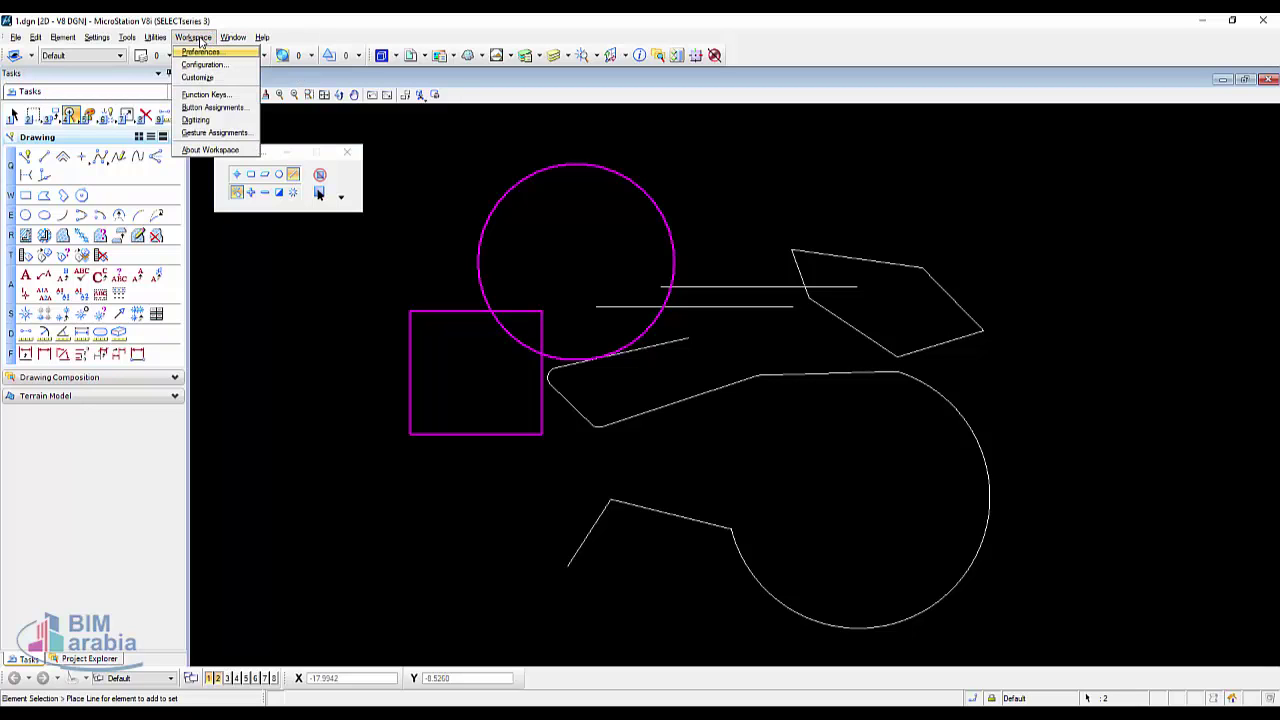
click(222, 108)
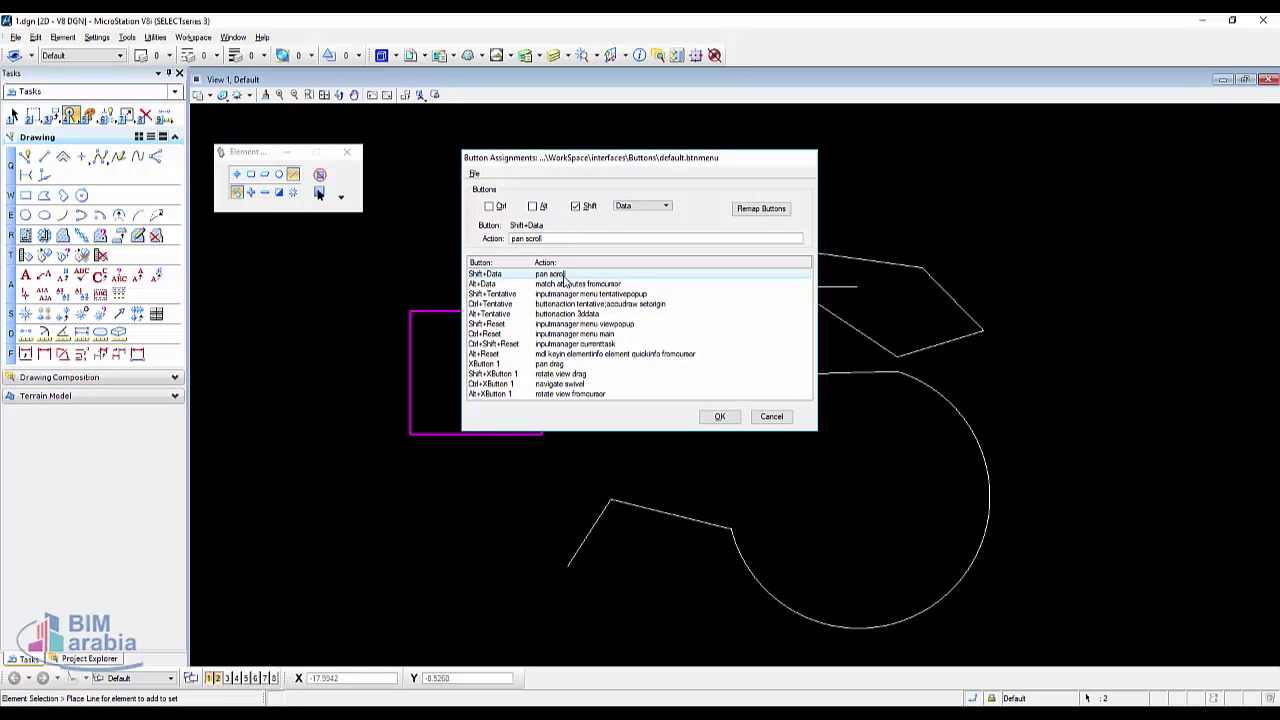
click(490, 284)
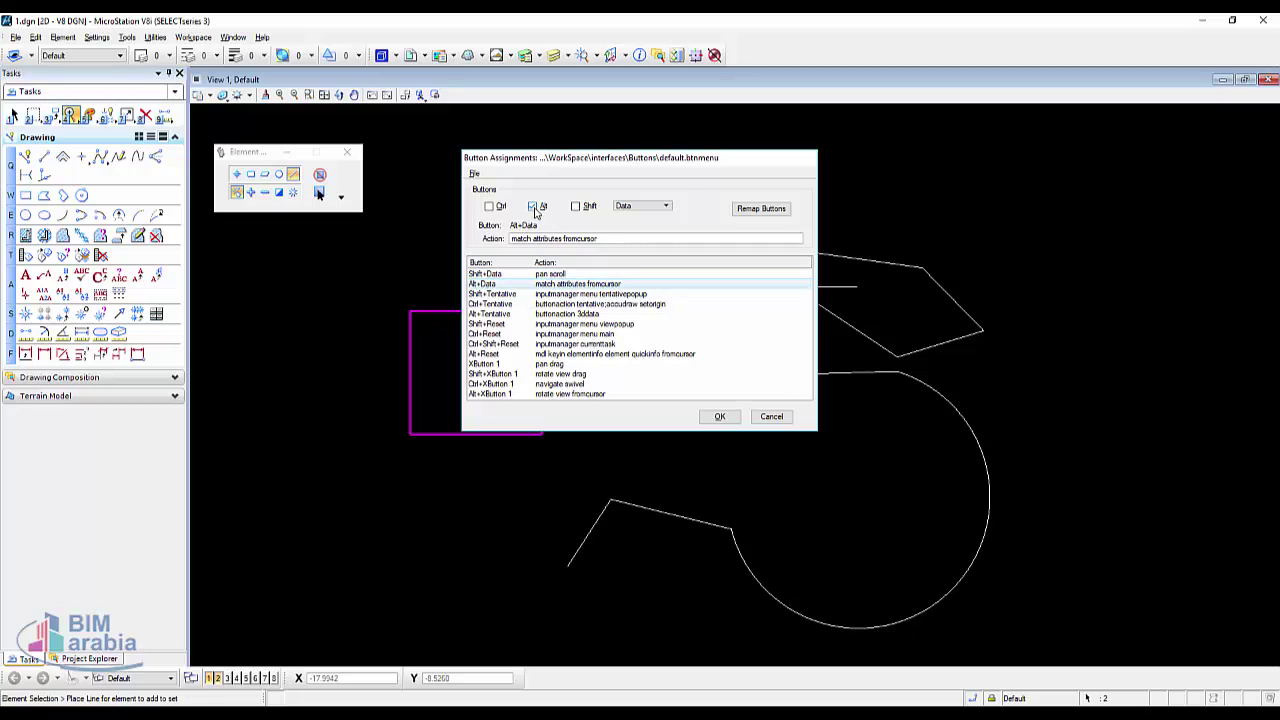
click(651, 206)
click(640, 206)
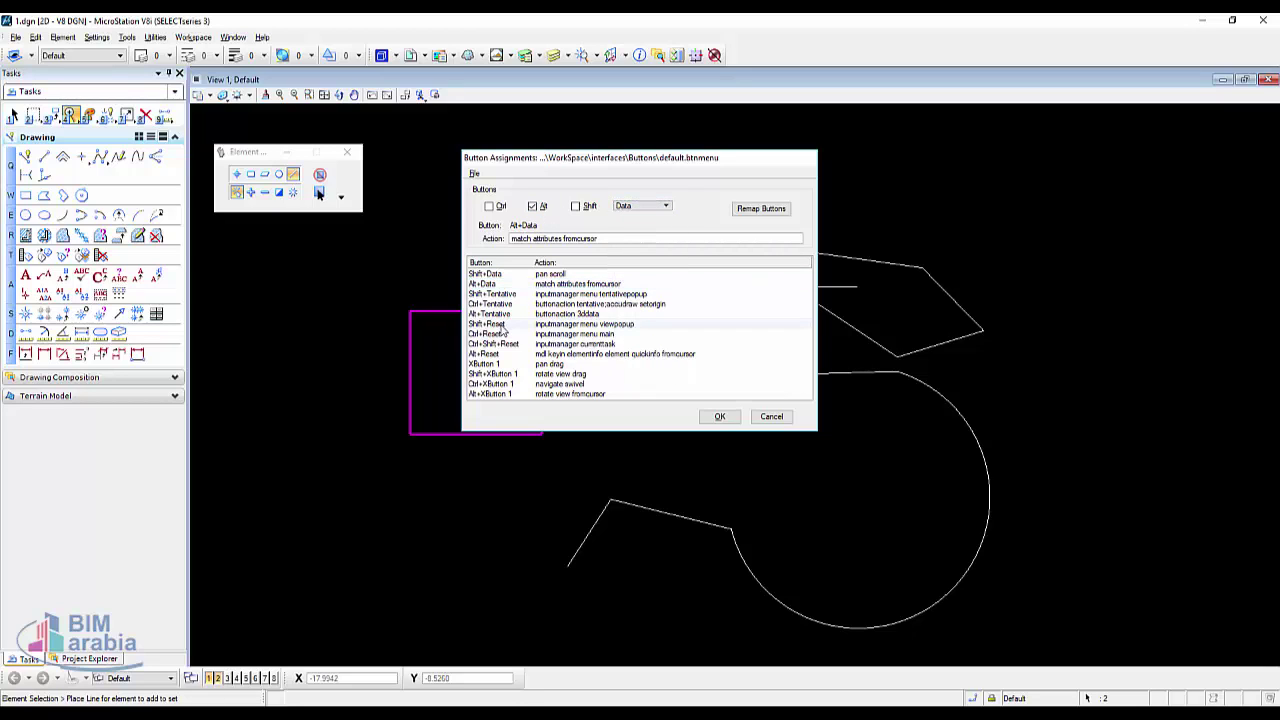
click(501, 325)
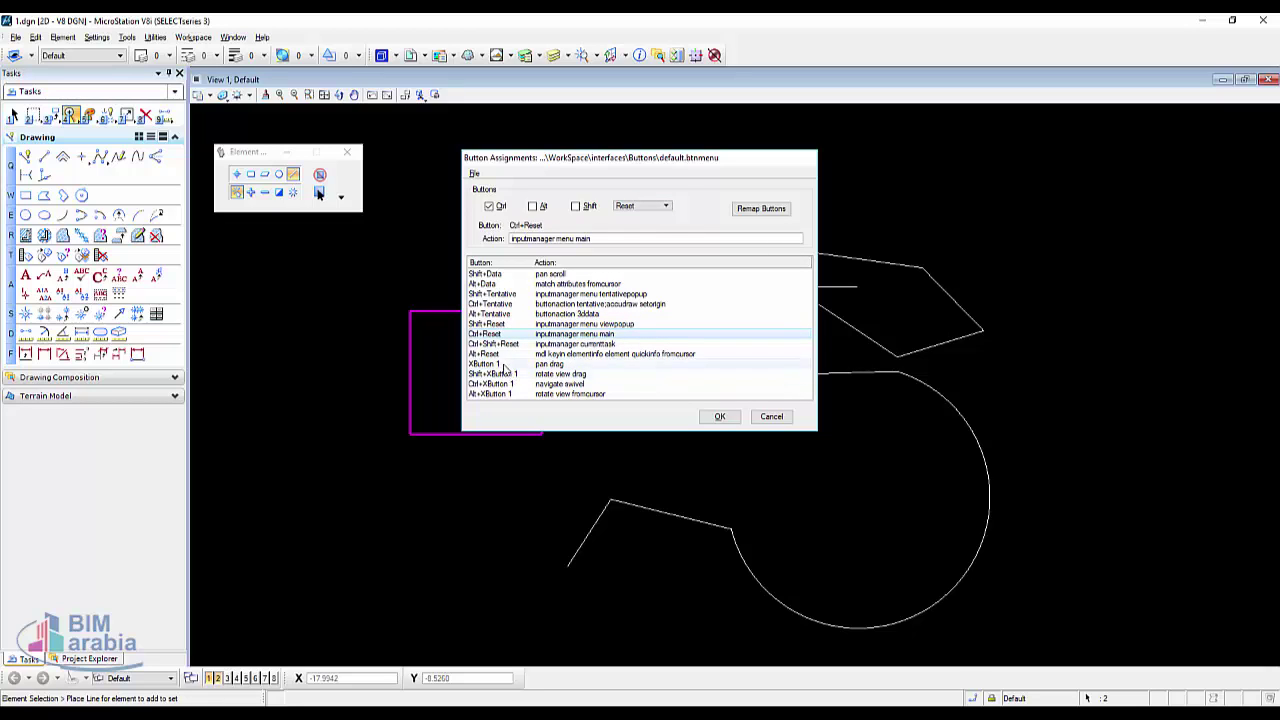
click(500, 354)
click(502, 376)
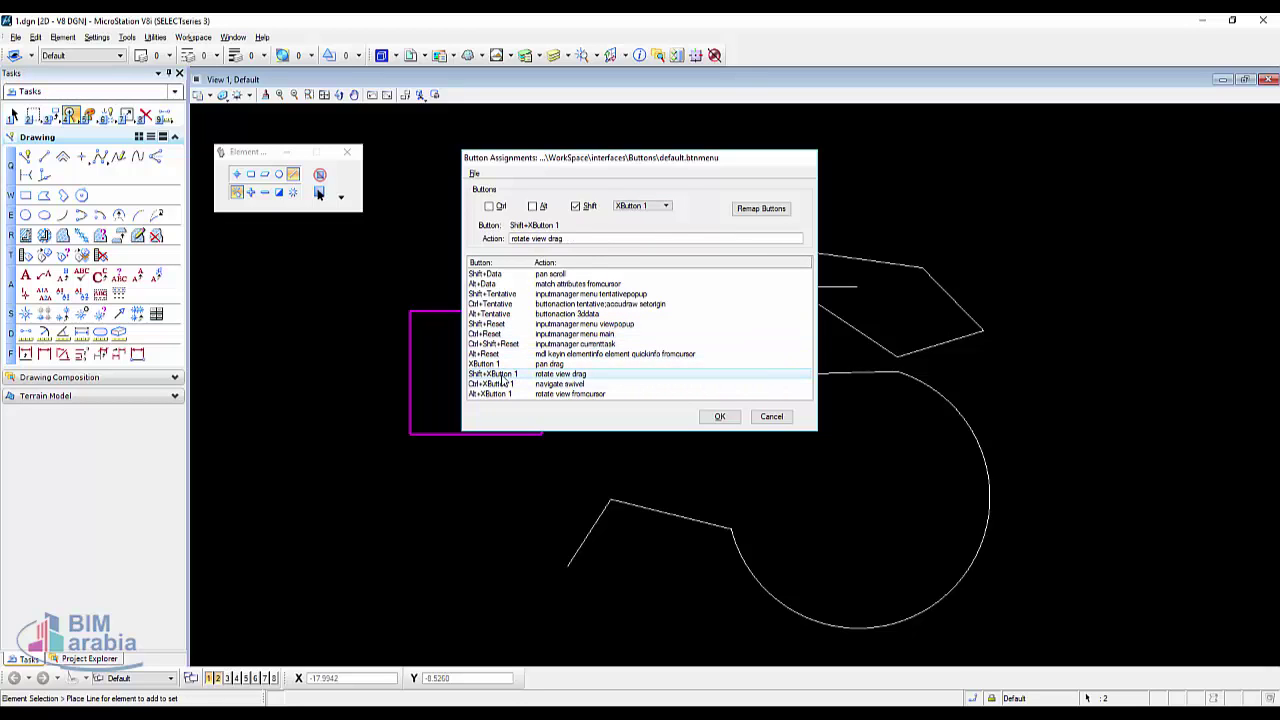
click(655, 208)
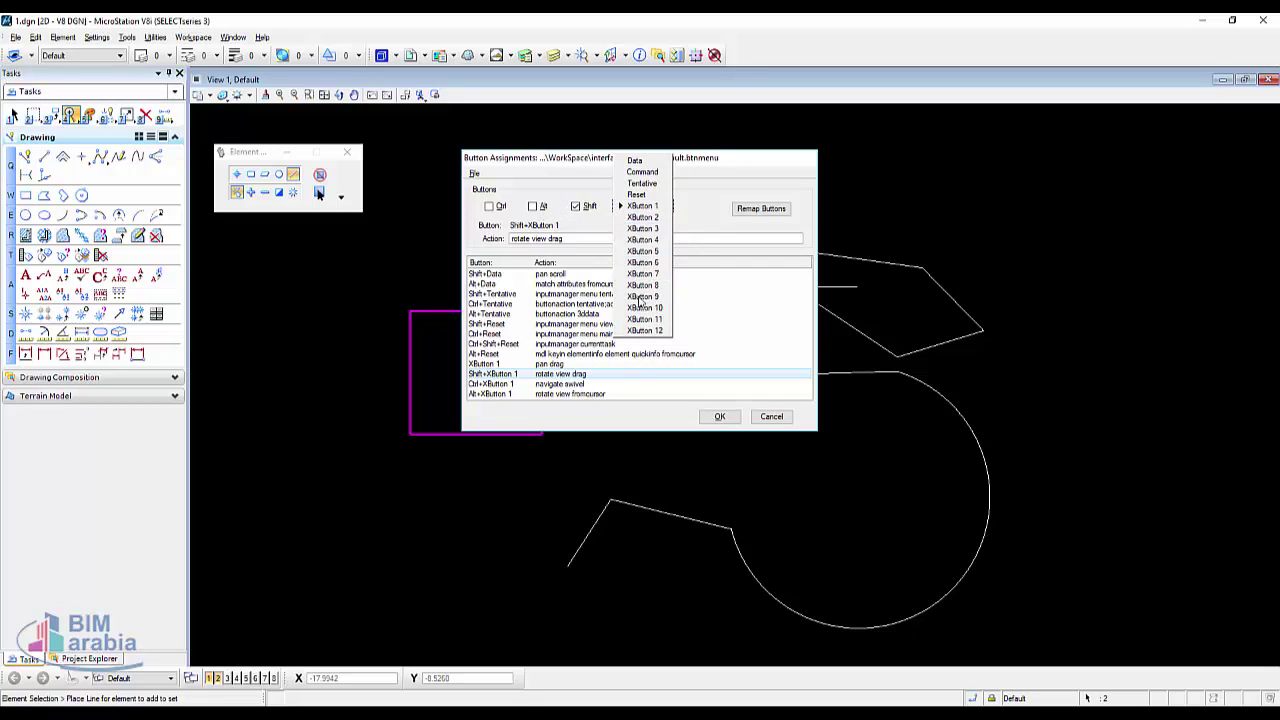
click(615, 419)
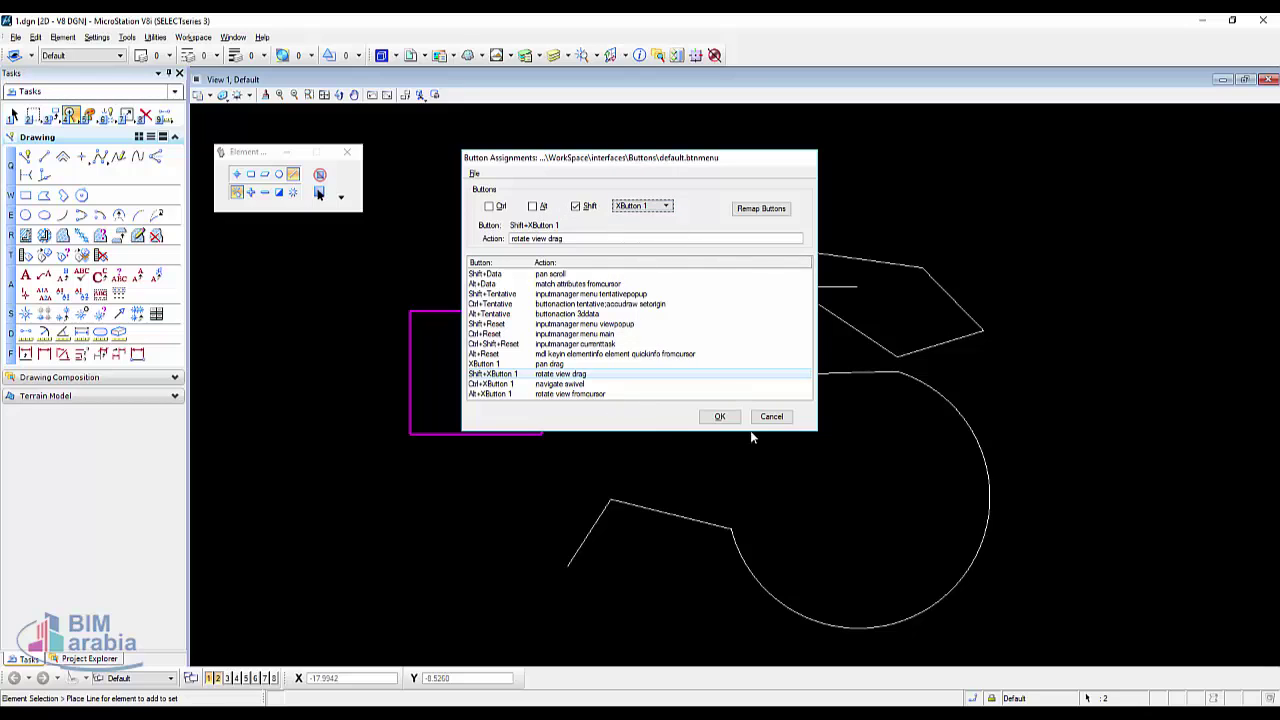
click(771, 417)
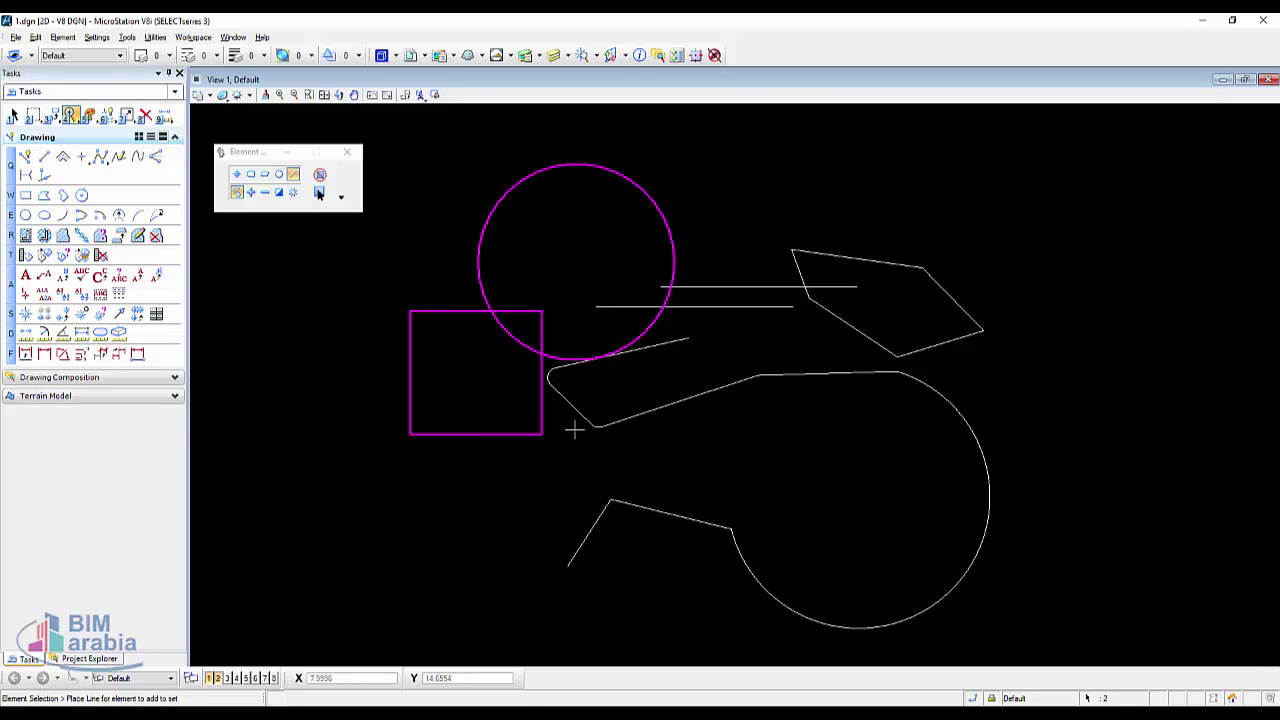